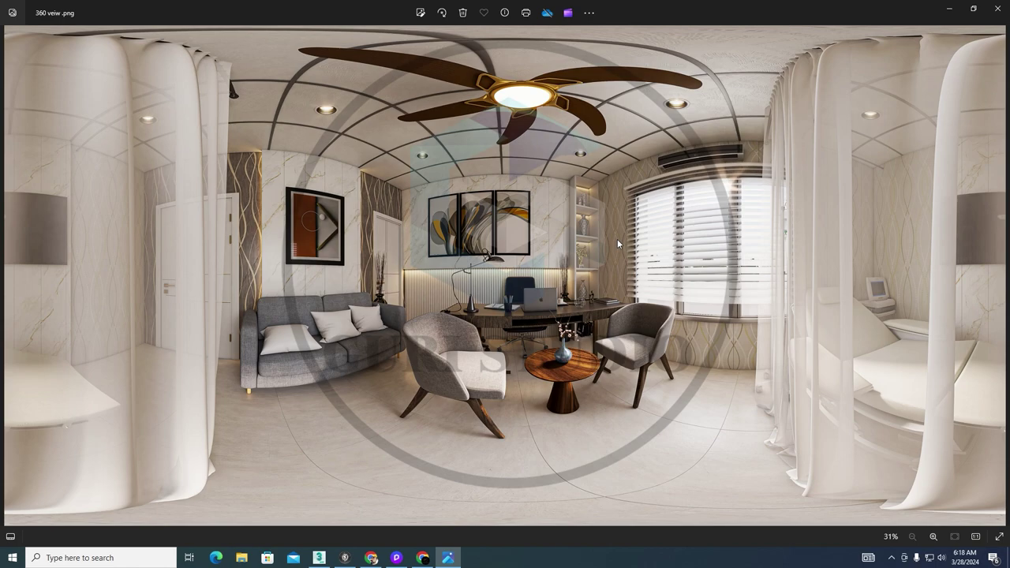
- Switch from Windows Photos to the 3DVista project holding the '360 veiw' panorama
click(344, 557)
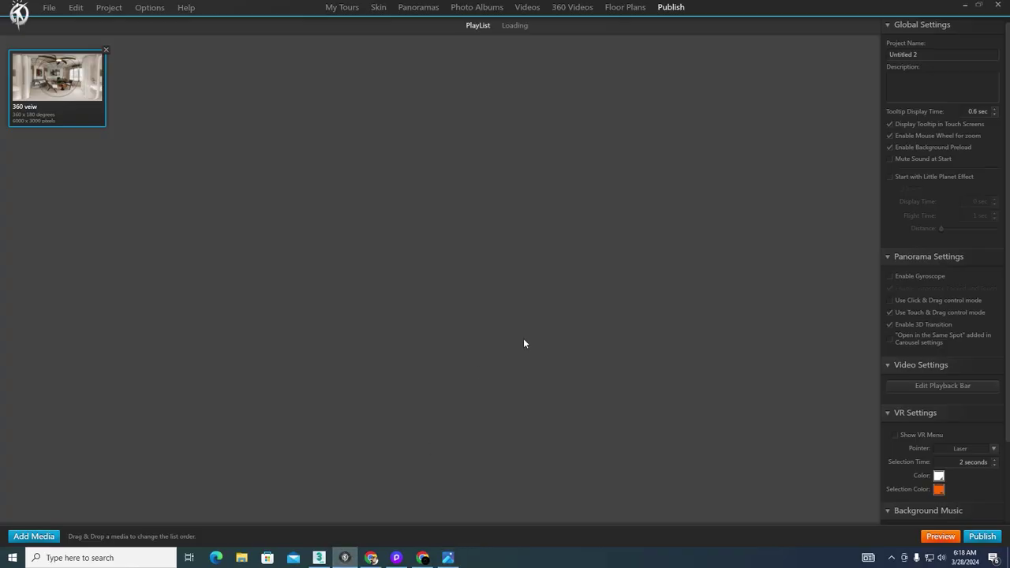
- Preview the Untitled 2 tour, compare it with the flat image, then return to 3ds Max
click(940, 535)
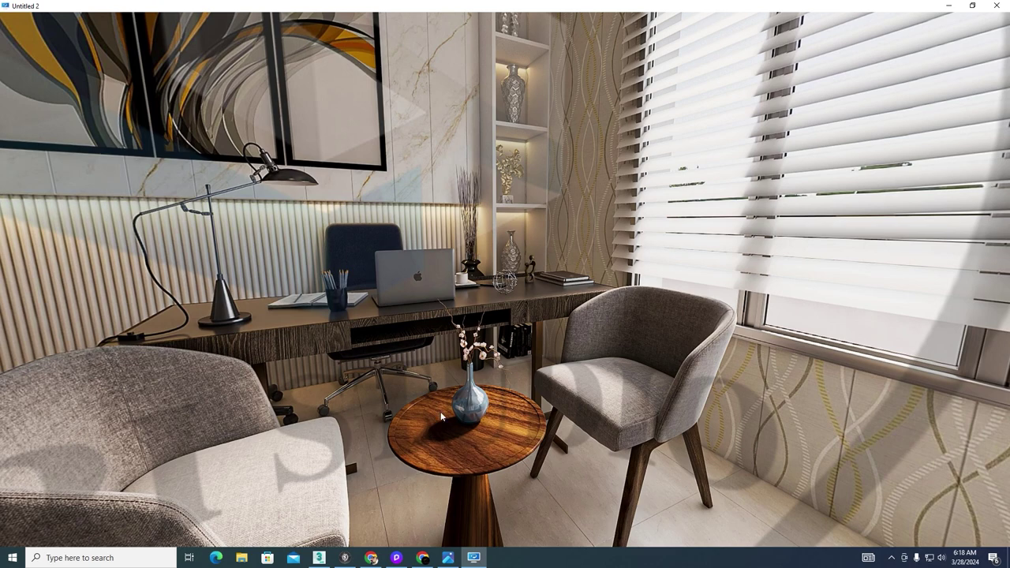
key(alt+Tab)
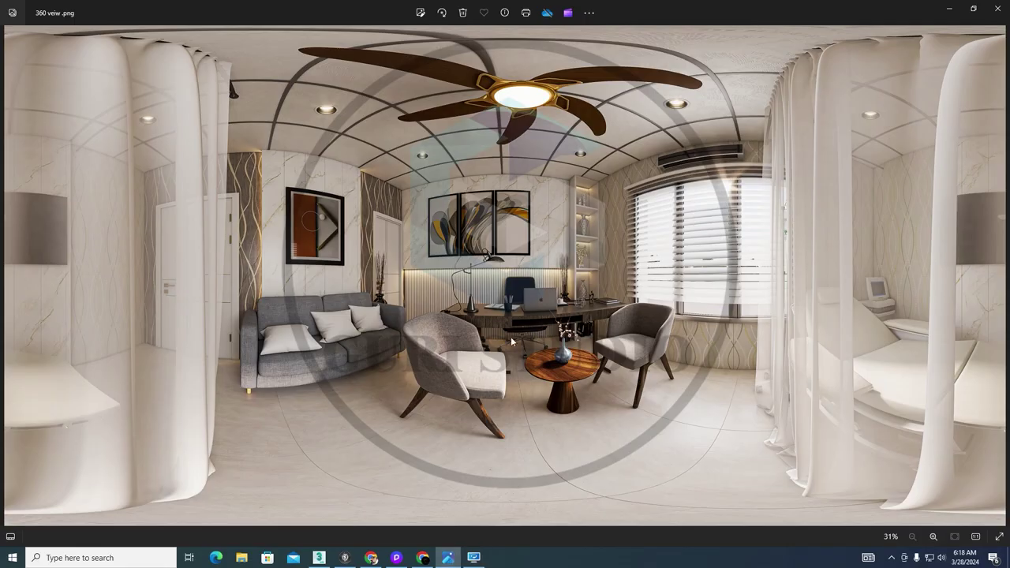
click(474, 557)
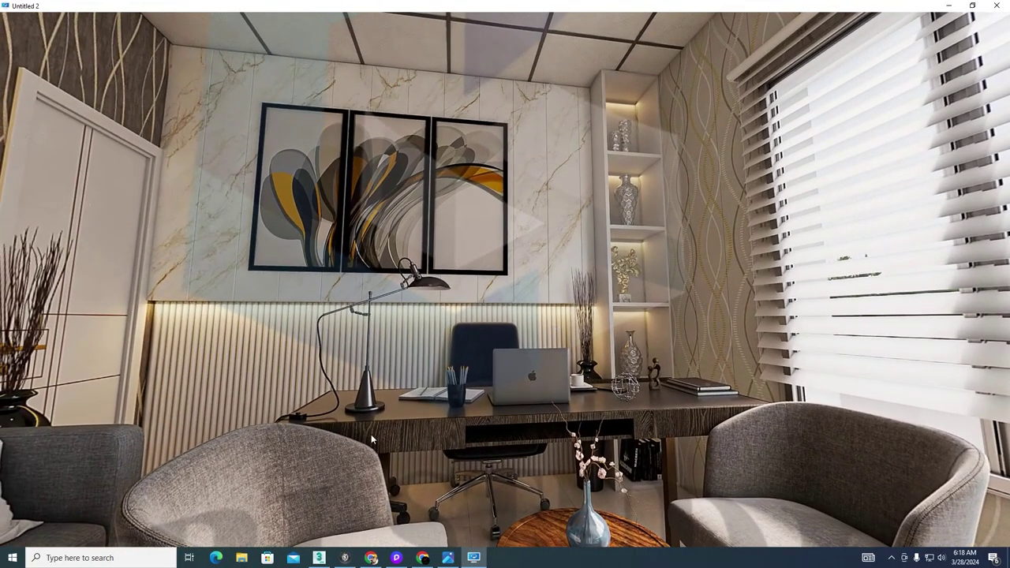
click(319, 557)
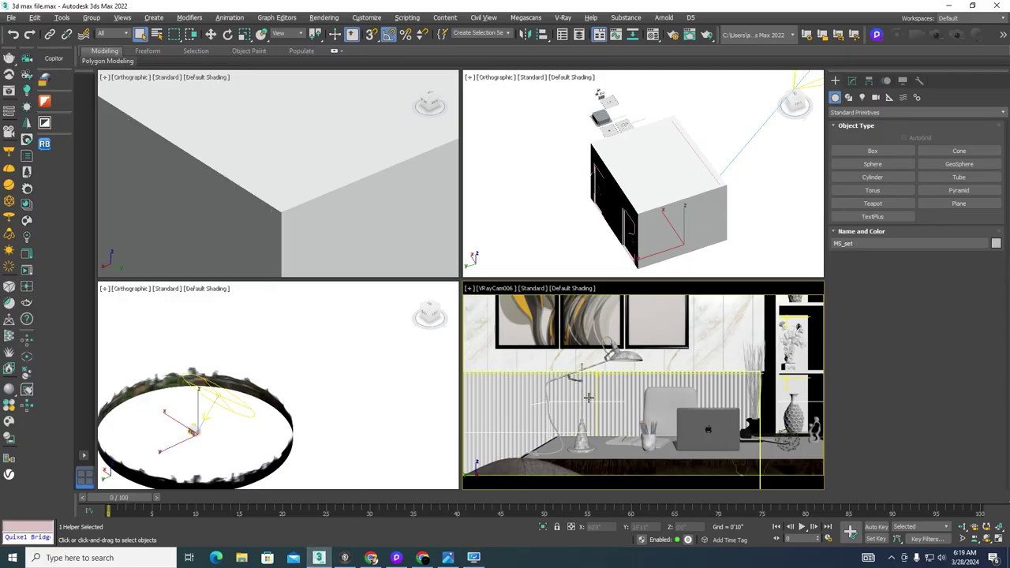
- Show the office through camera VRayCam001
key(c)
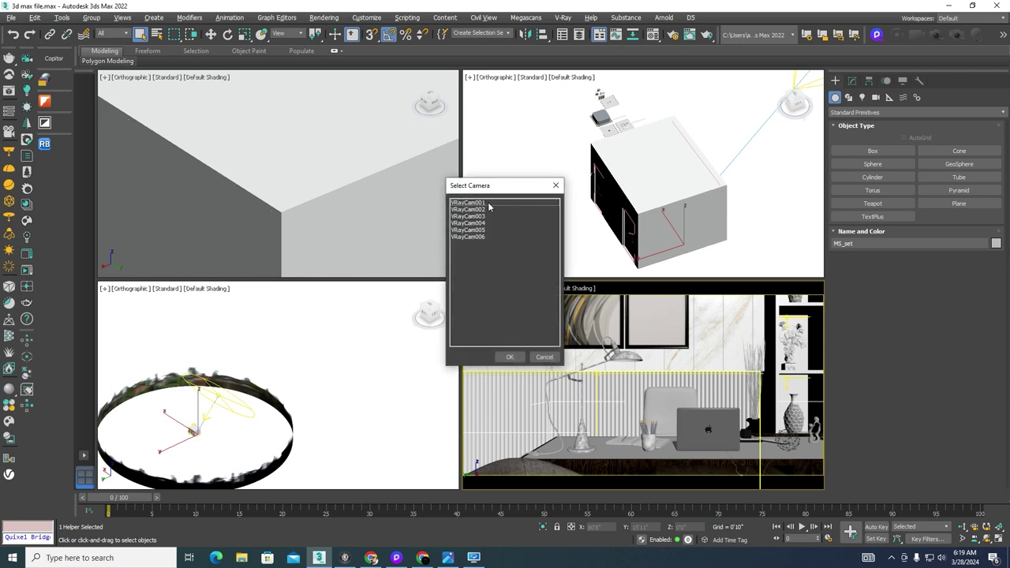
click(489, 204)
click(510, 356)
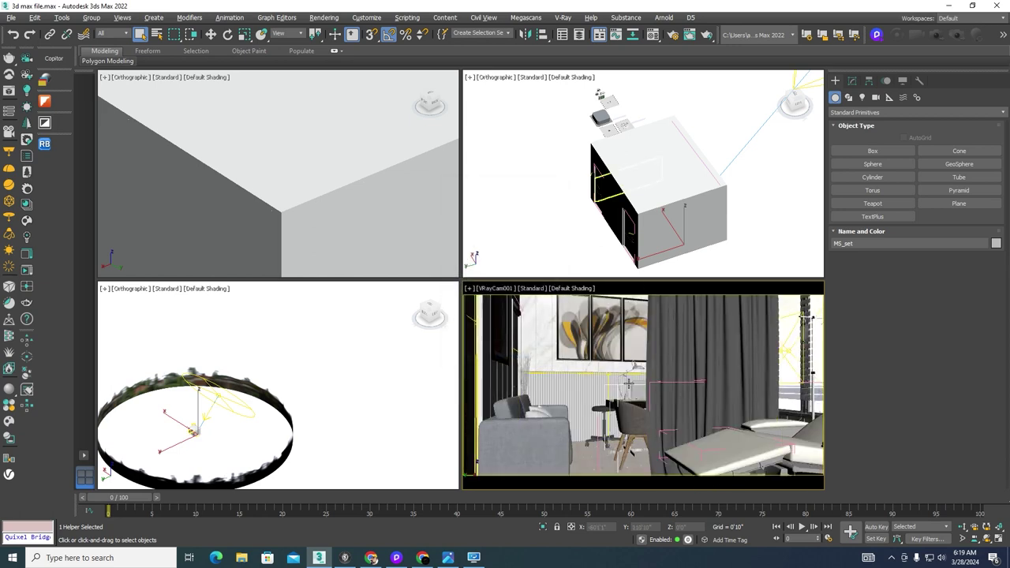
- Hide the curtain04 object in front of the camera with Hide Selection
click(683, 364)
right_click(683, 365)
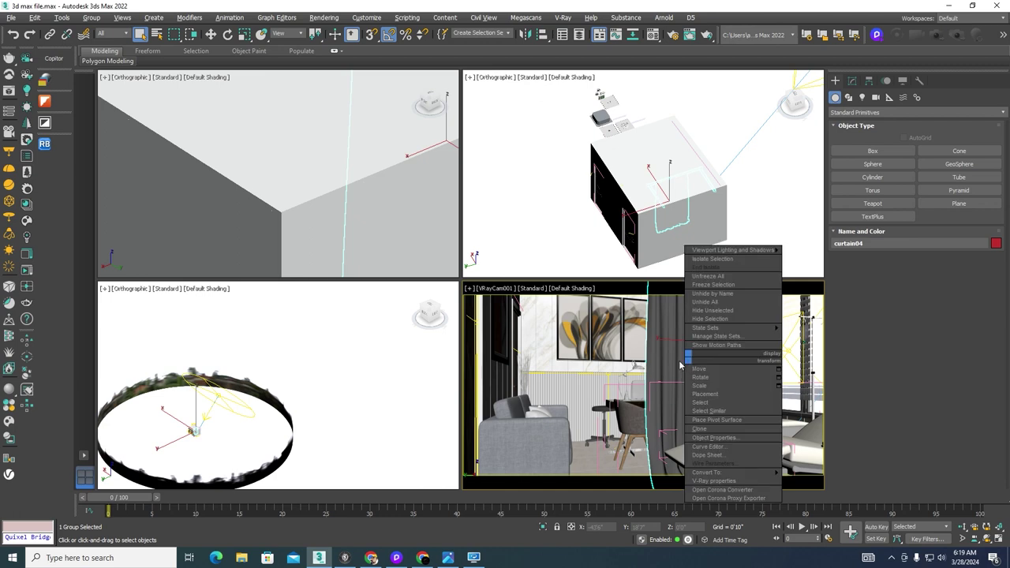
click(710, 319)
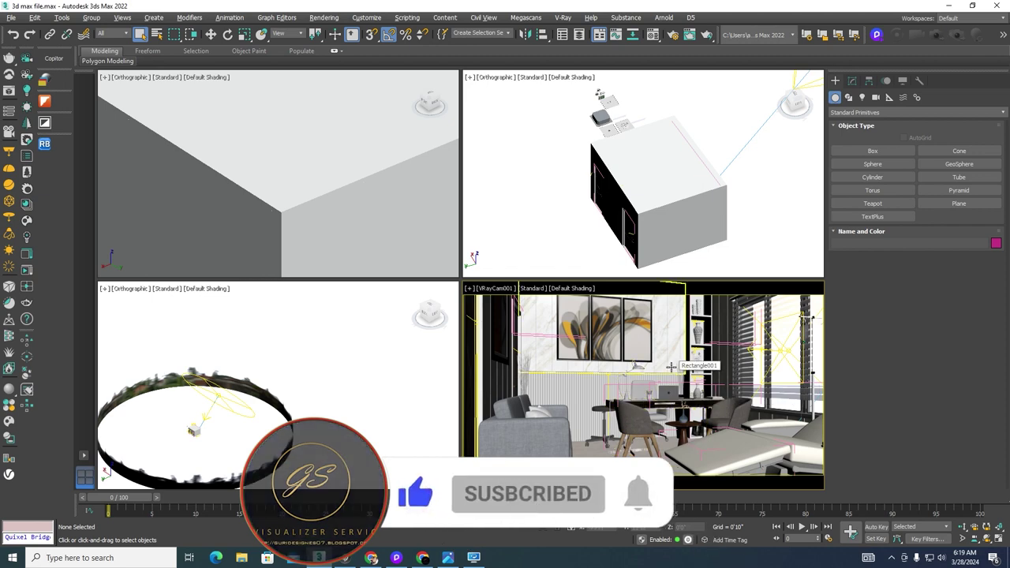
click(473, 558)
click(447, 557)
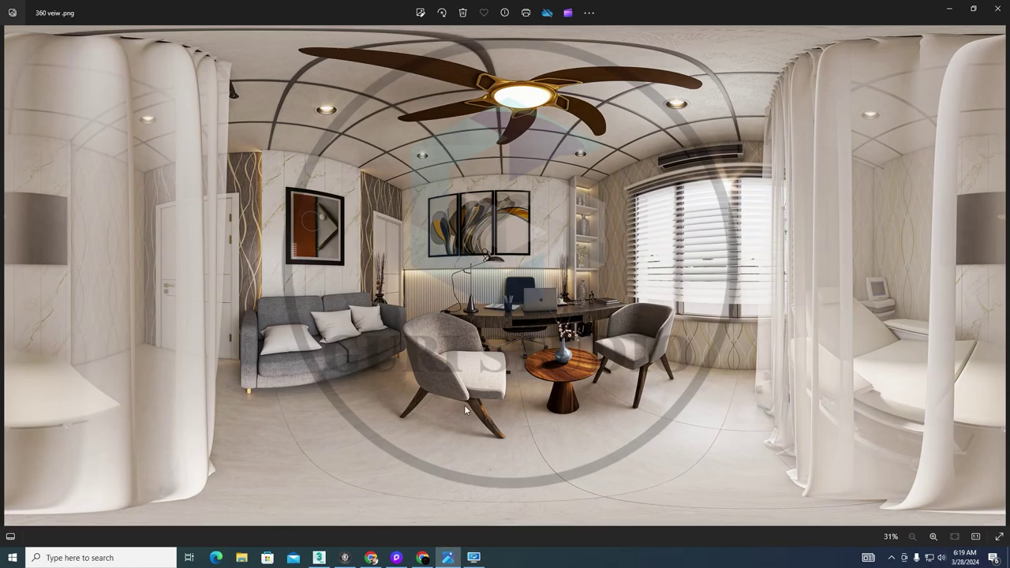
click(949, 8)
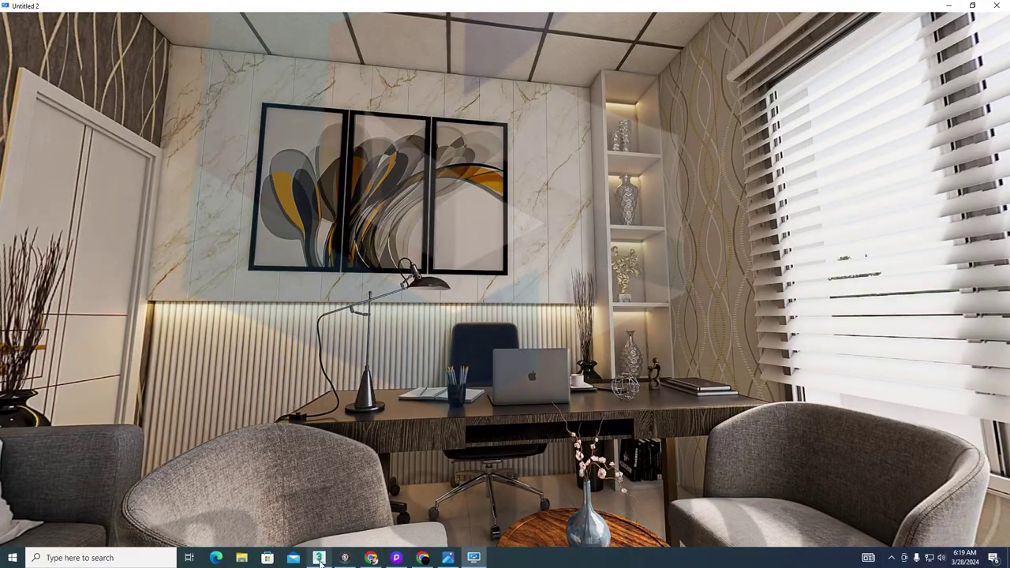
click(319, 558)
mouse_move(320, 435)
alt+middle_down()
mouse_move(253, 440)
mouse_move(360, 385)
alt+middle_up()
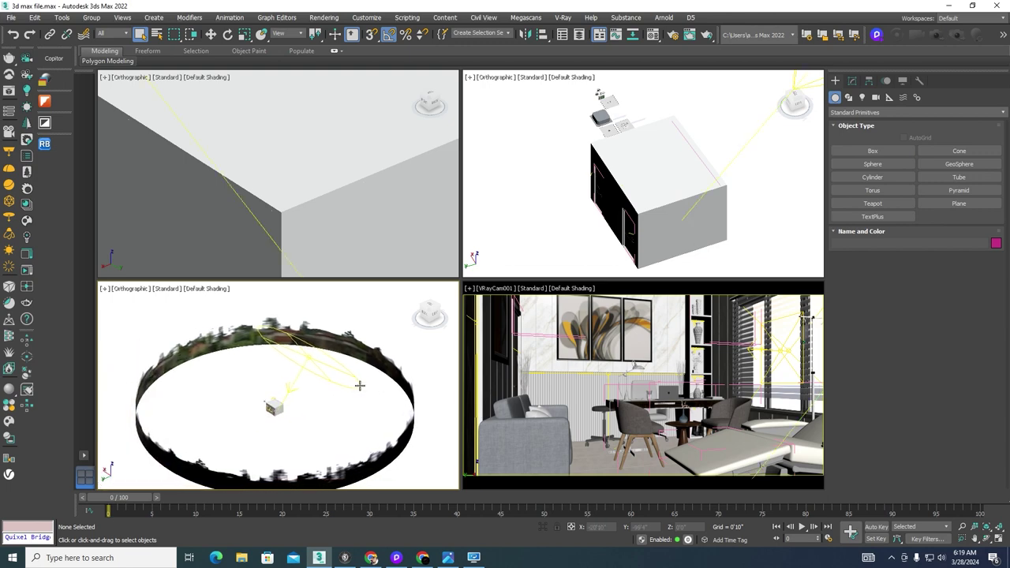
- Set the lower-left viewport to Top and uncheck Use Map for the VRay sky background
key(t)
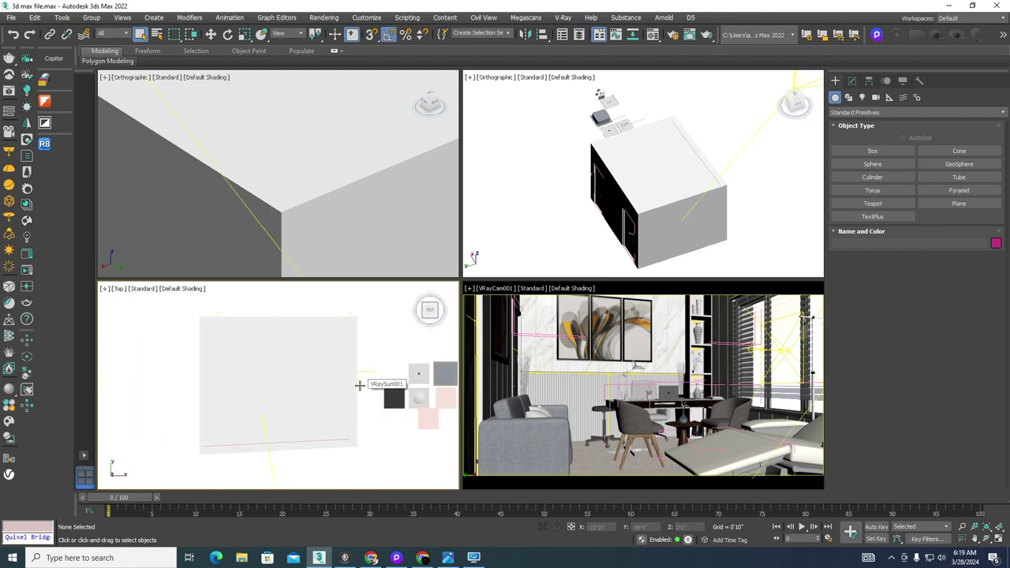
key(8)
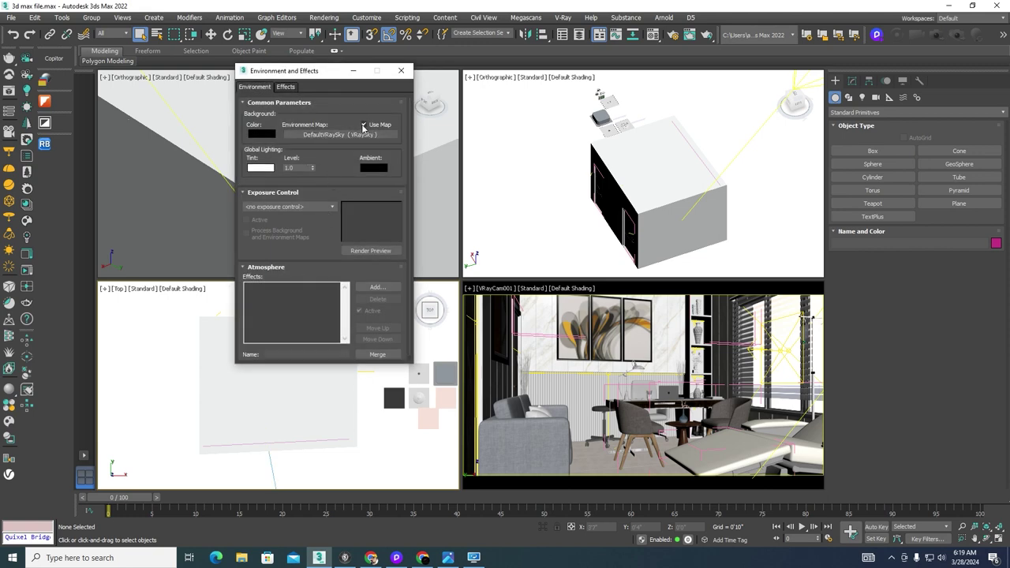
click(352, 70)
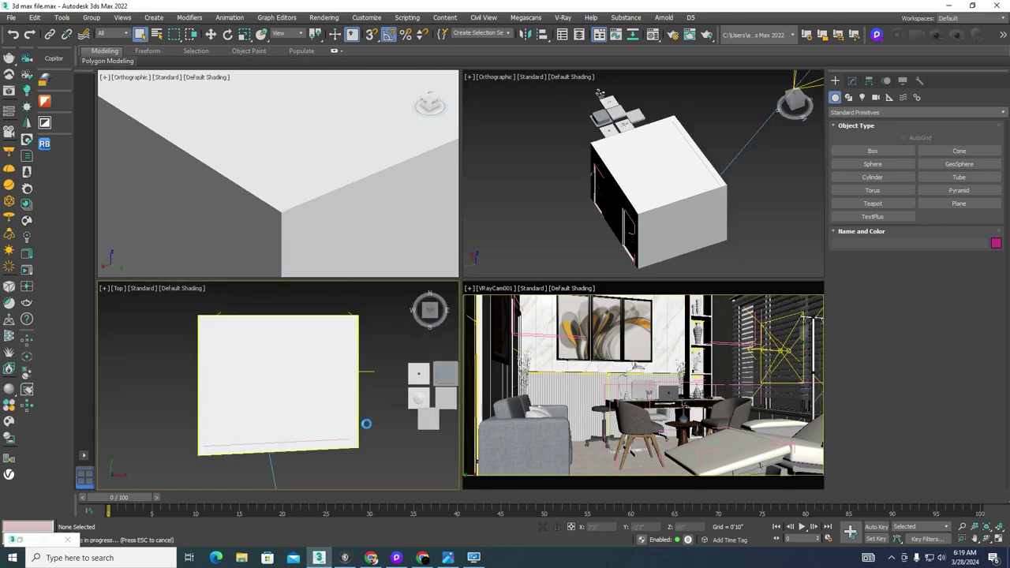
key(Escape)
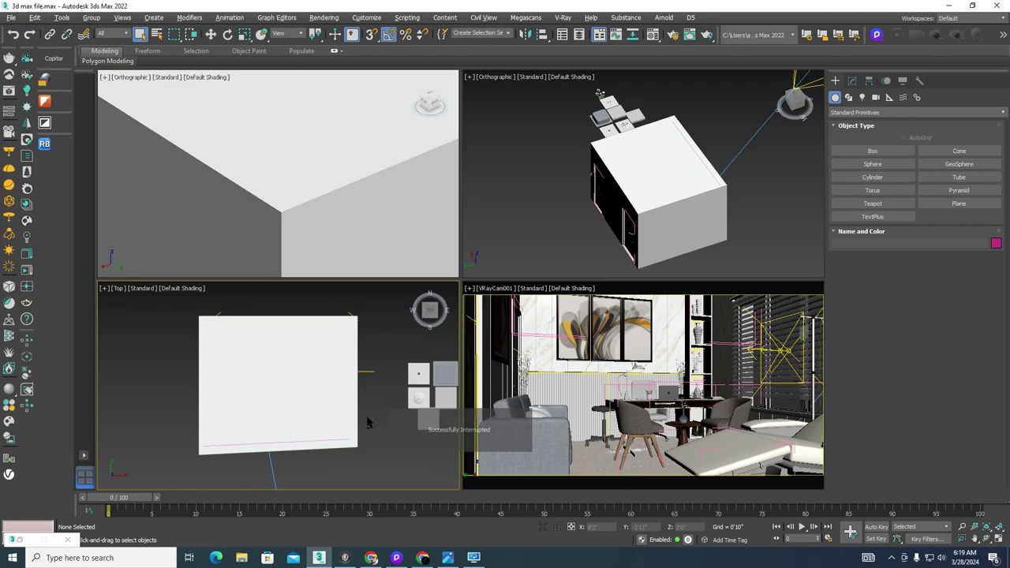
- Inspect the maximized Top view as a wireframe room plan, then restore the four-viewport layout
key(alt+w)
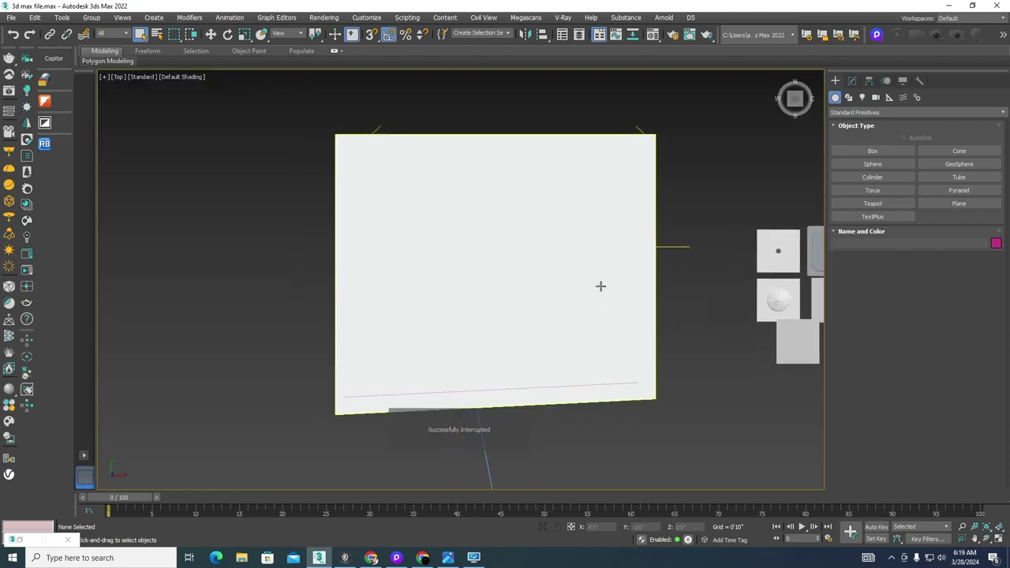
key(F3)
scroll(599, 283, up, 3)
scroll(432, 297, down, 3)
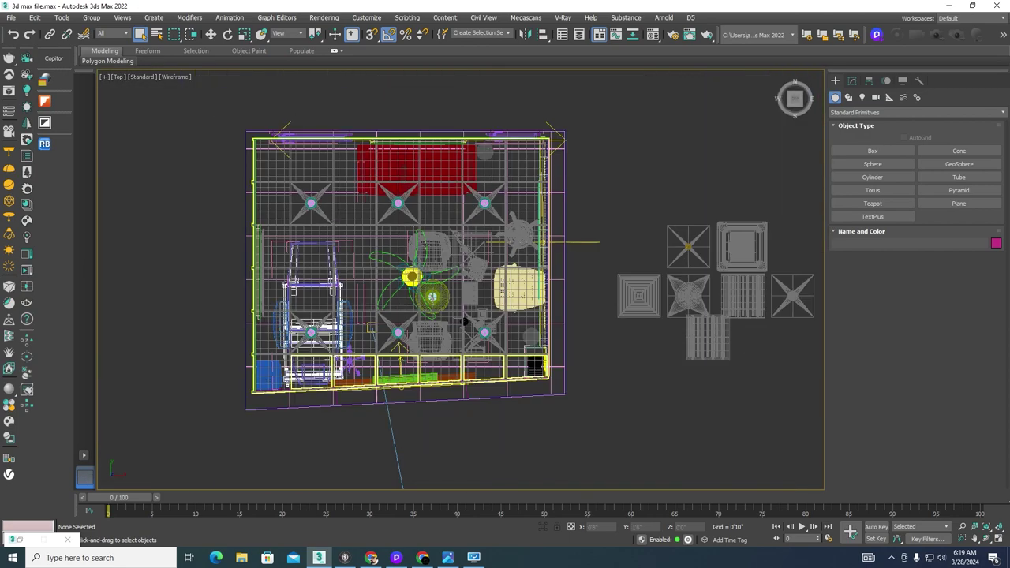
mouse_move(424, 362)
alt+middle_down()
mouse_move(403, 312)
mouse_move(414, 304)
alt+middle_up()
key(t)
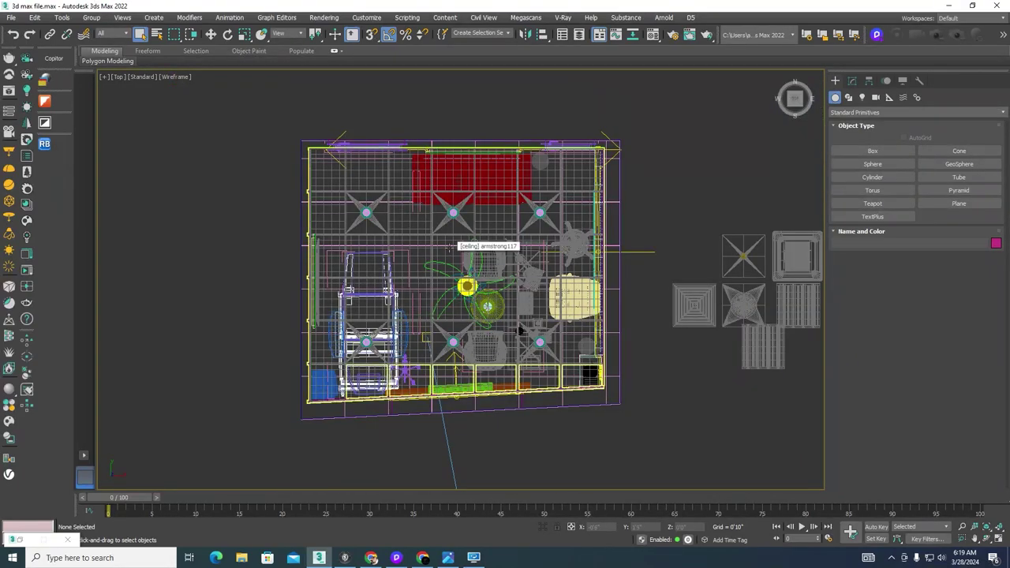
middle_drag(653, 328, 604, 304)
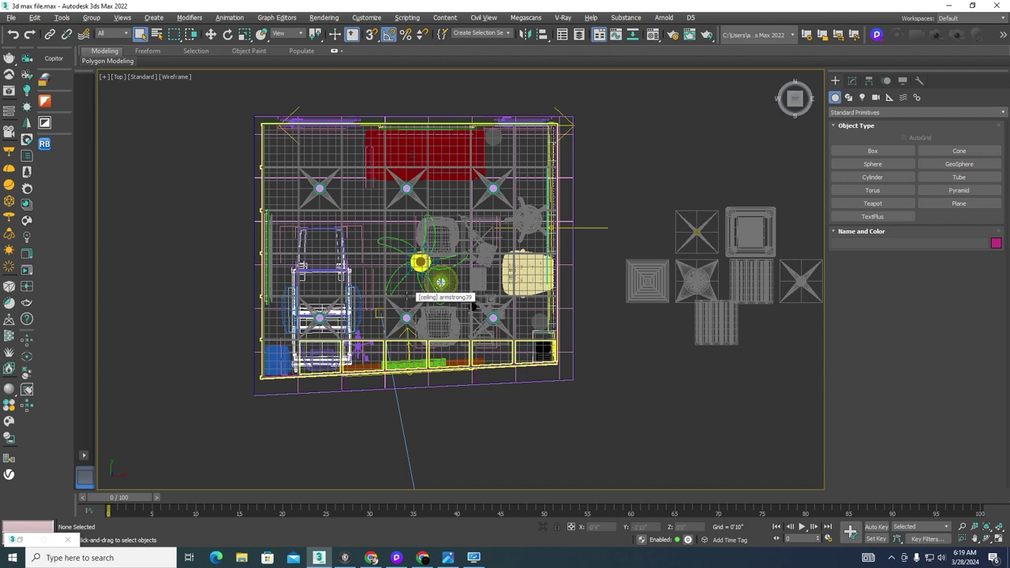
key(alt+w)
click(537, 357)
- View through VRayCam006, select that camera, and frame the whole room plan in Top
key(c)
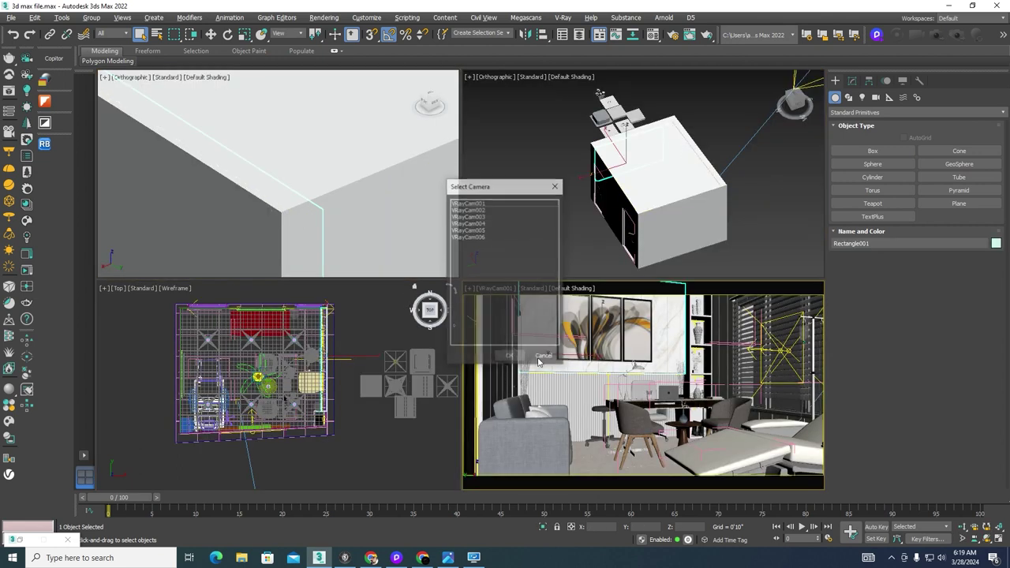
click(478, 236)
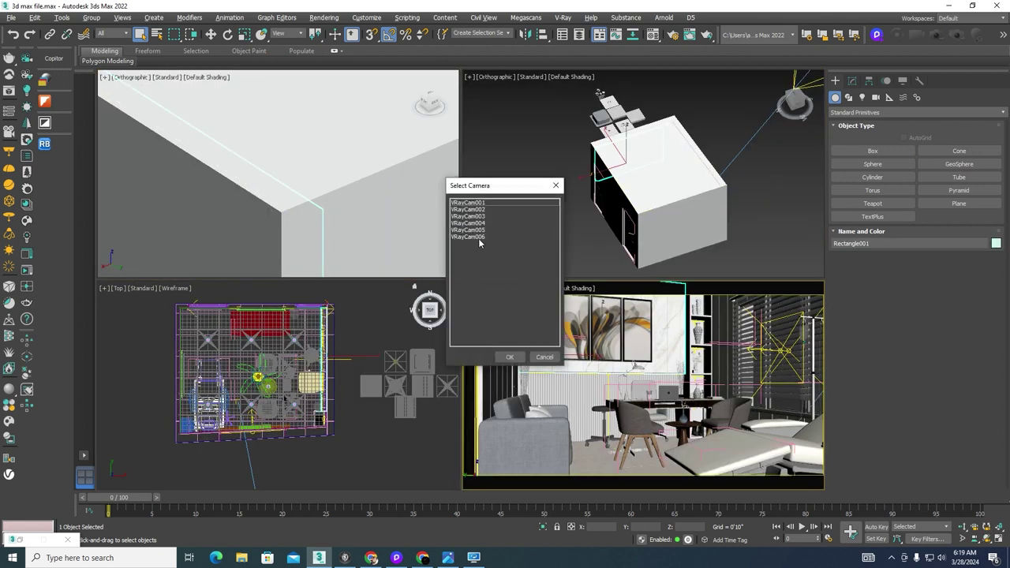
click(510, 356)
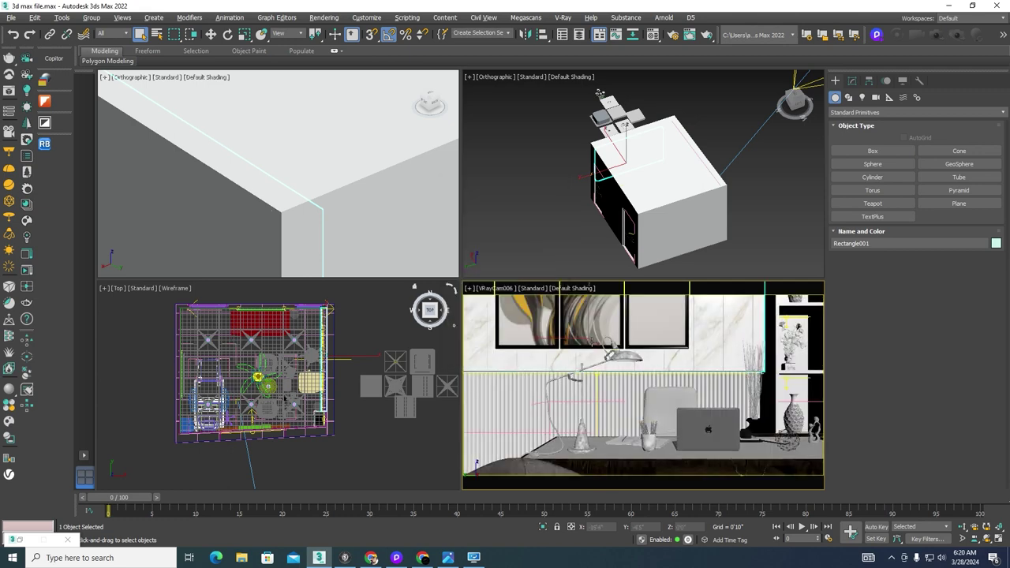
click(500, 290)
click(528, 486)
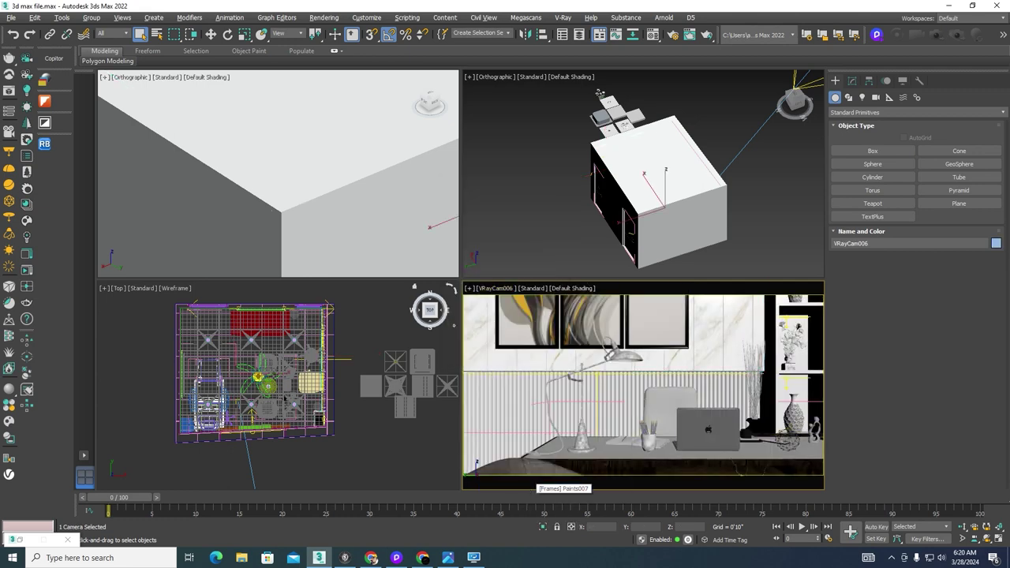
scroll(244, 374, up, 5)
scroll(219, 377, down, 3)
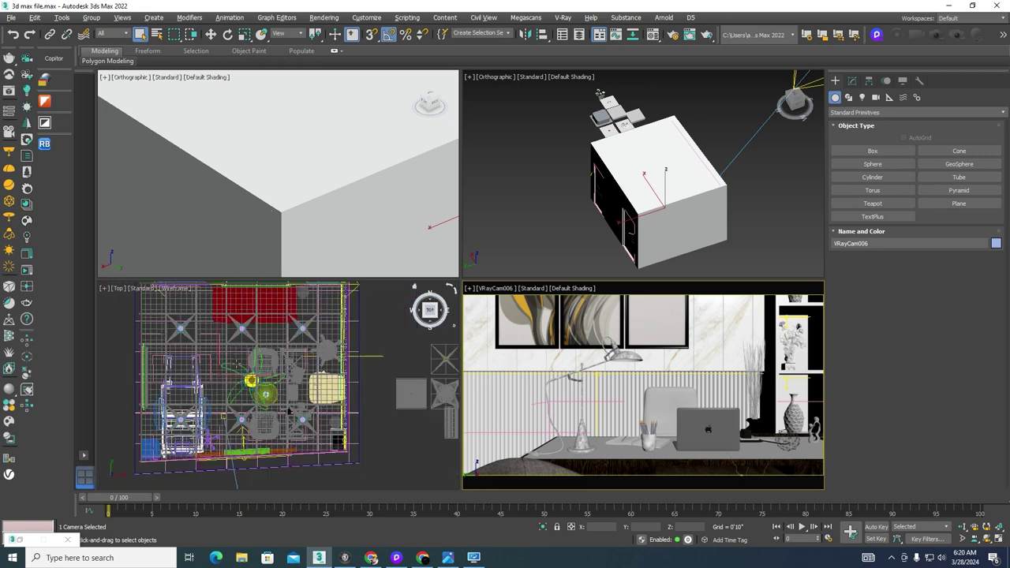
scroll(345, 413, down, 2)
click(357, 441)
middle_drag(358, 441, 379, 427)
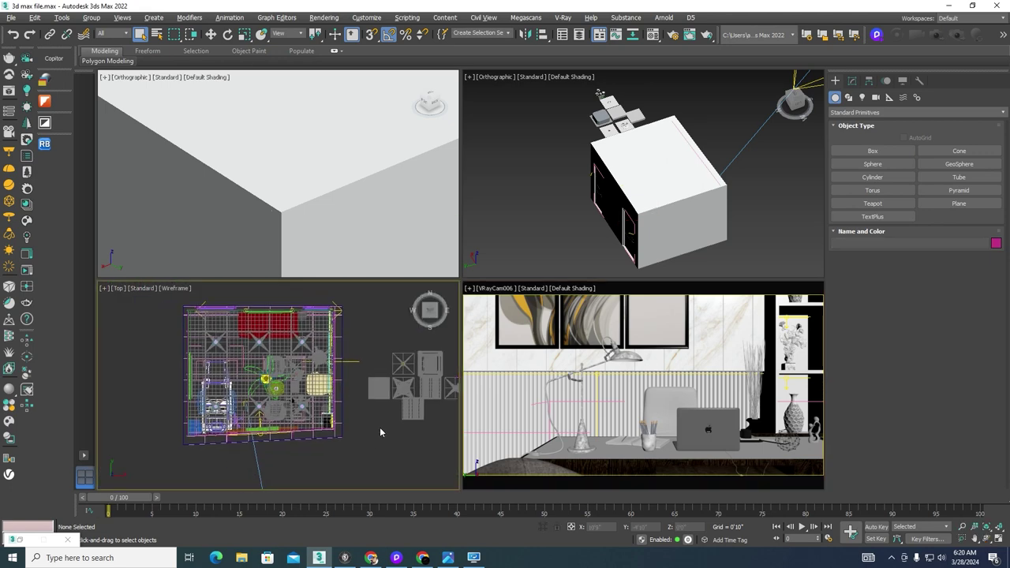
- Create a VRayPhysicalCamera across the room plan in the Top viewport
click(875, 97)
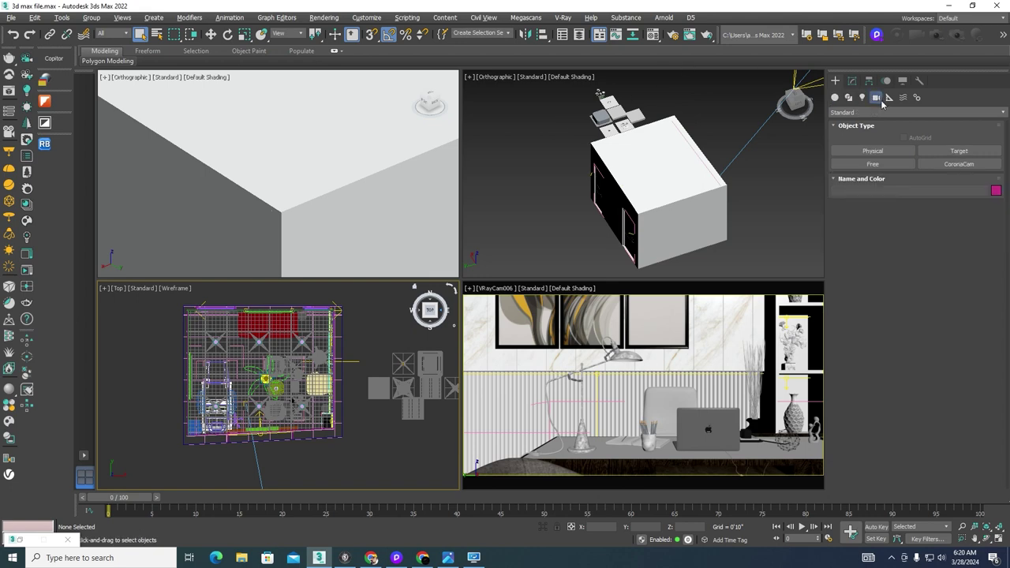
click(954, 112)
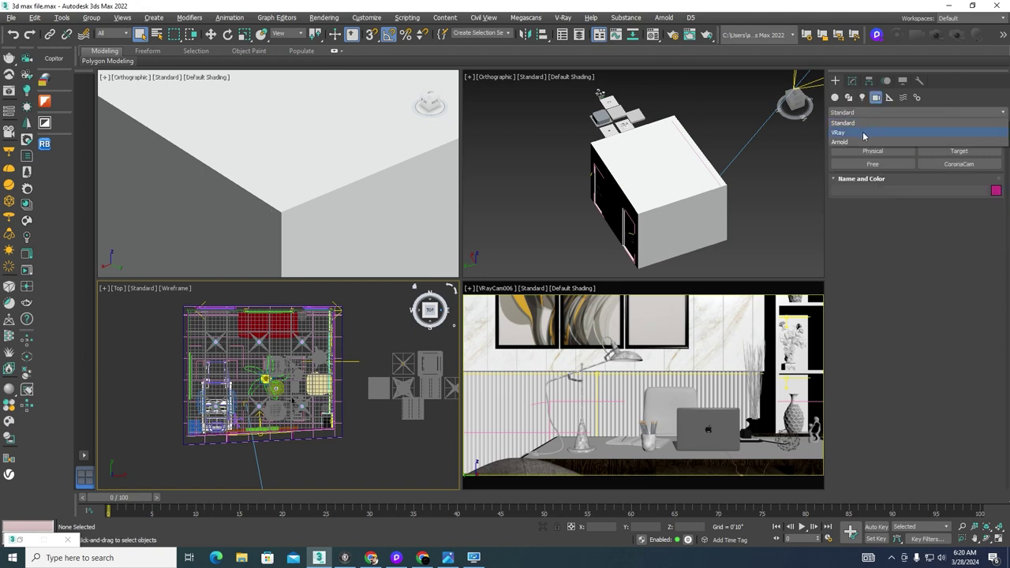
click(863, 136)
click(947, 151)
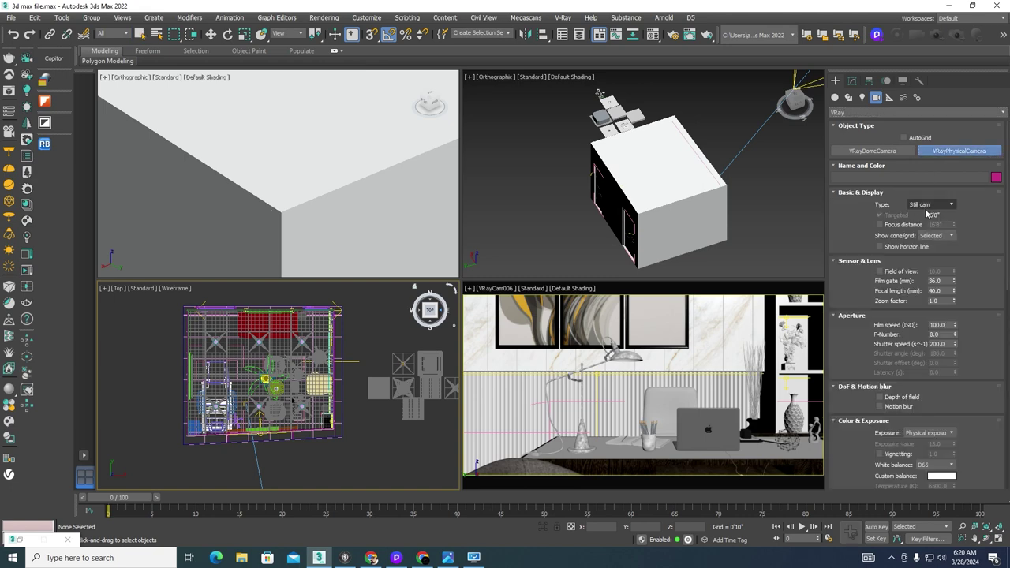
mouse_move(194, 371)
mouse_down()
mouse_move(323, 344)
mouse_move(406, 370)
mouse_up()
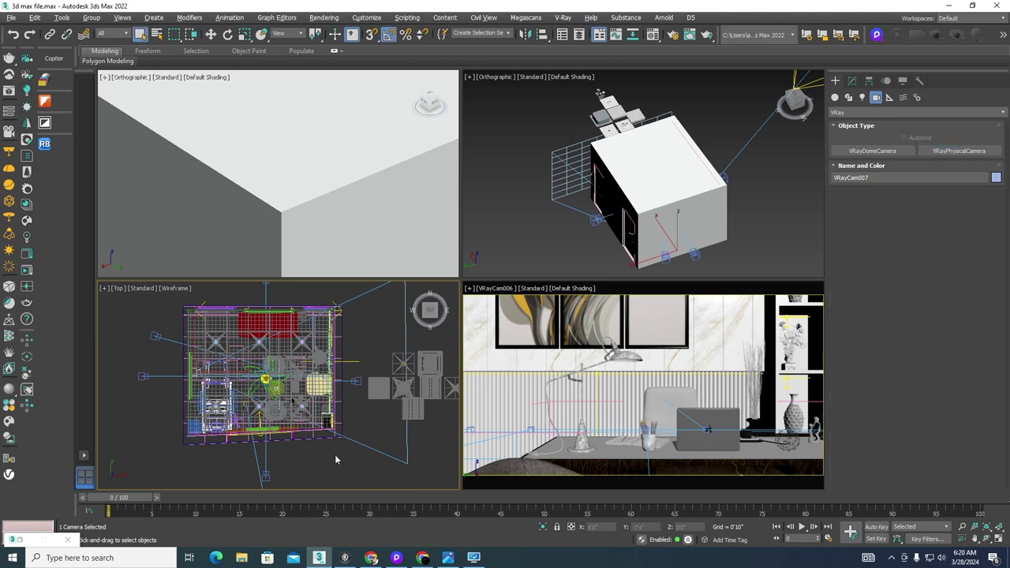
right_click(335, 455)
scroll(195, 368, up, 5)
scroll(210, 377, up, 5)
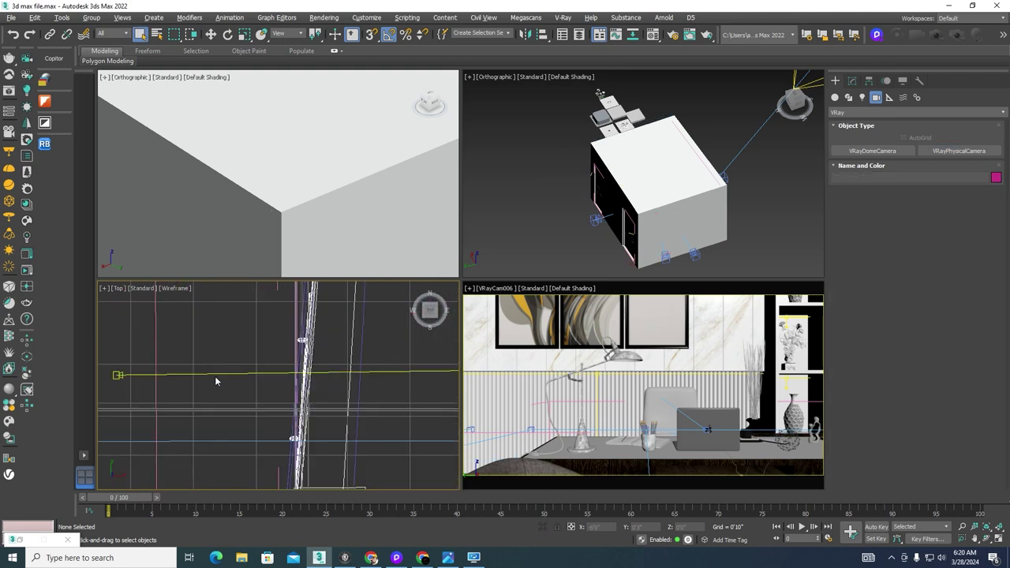
- Isolate VRayCam007, nudge its position with Select and Move, then end isolation
click(211, 373)
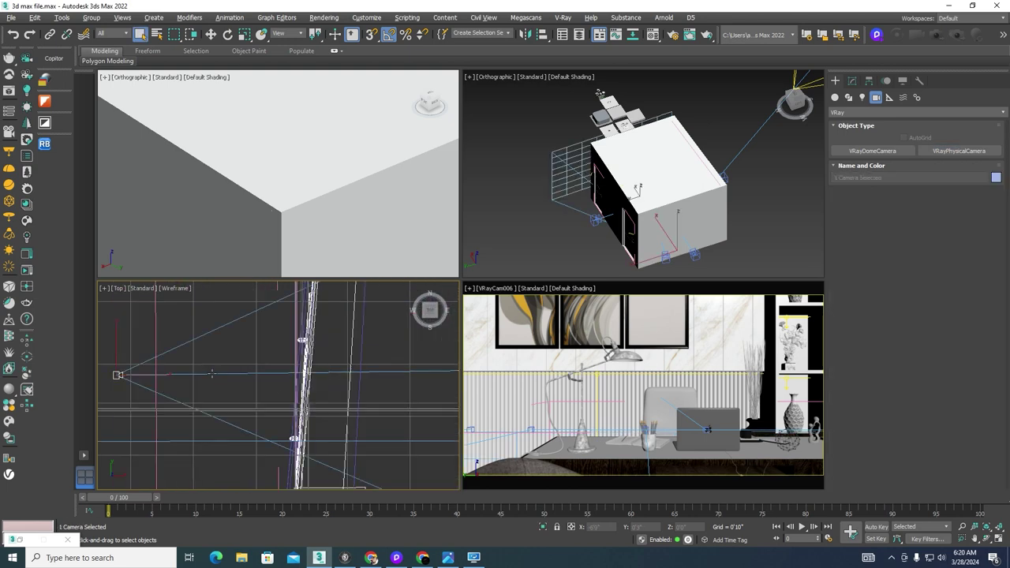
click(542, 527)
click(313, 380)
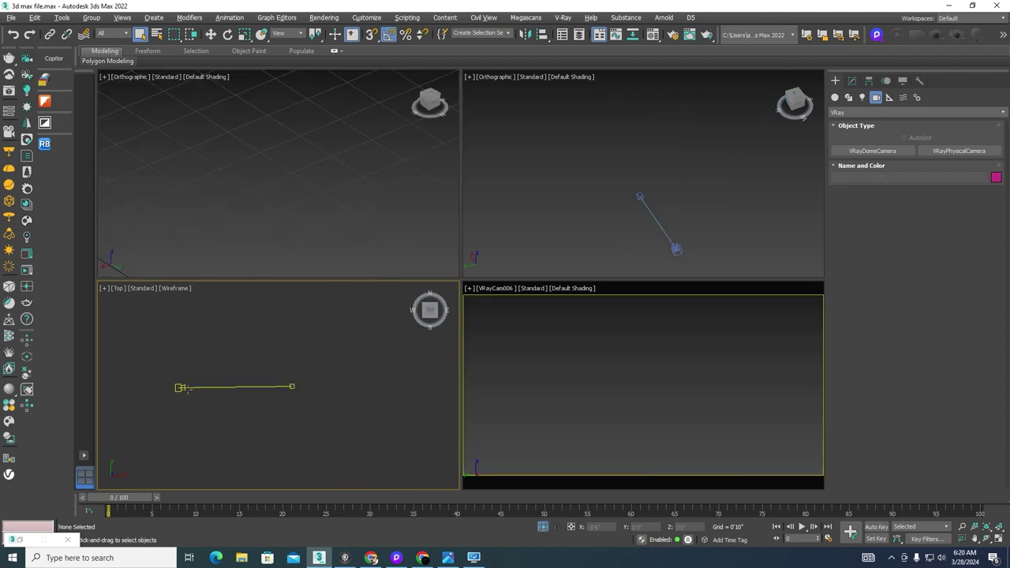
click(173, 388)
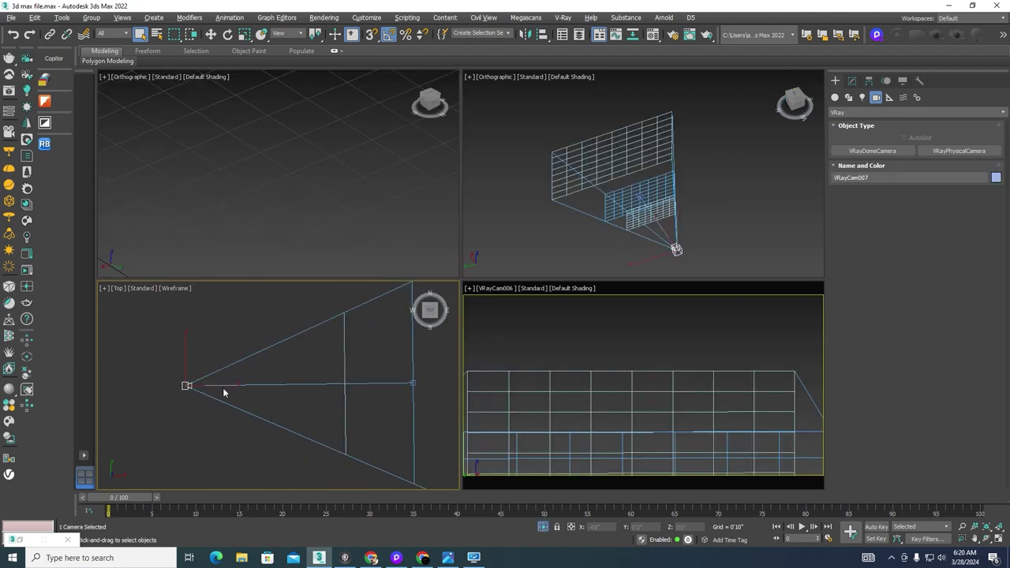
key(w)
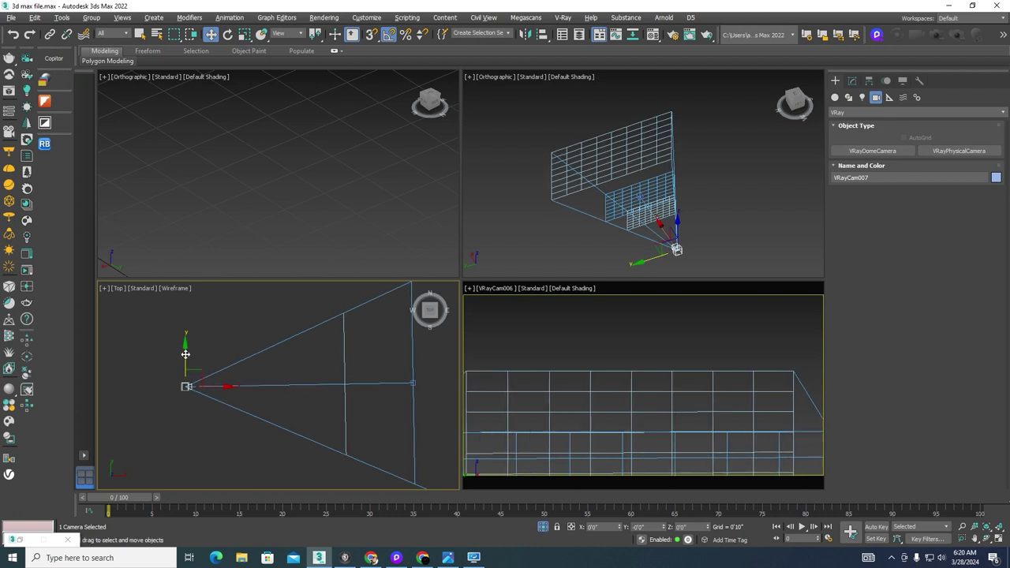
drag(185, 354, 181, 349)
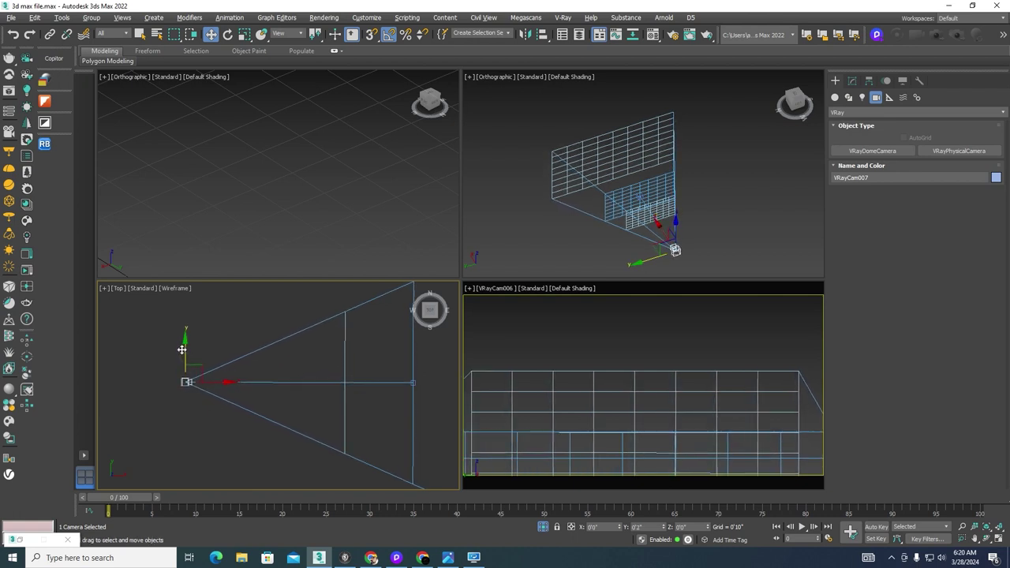
click(254, 383)
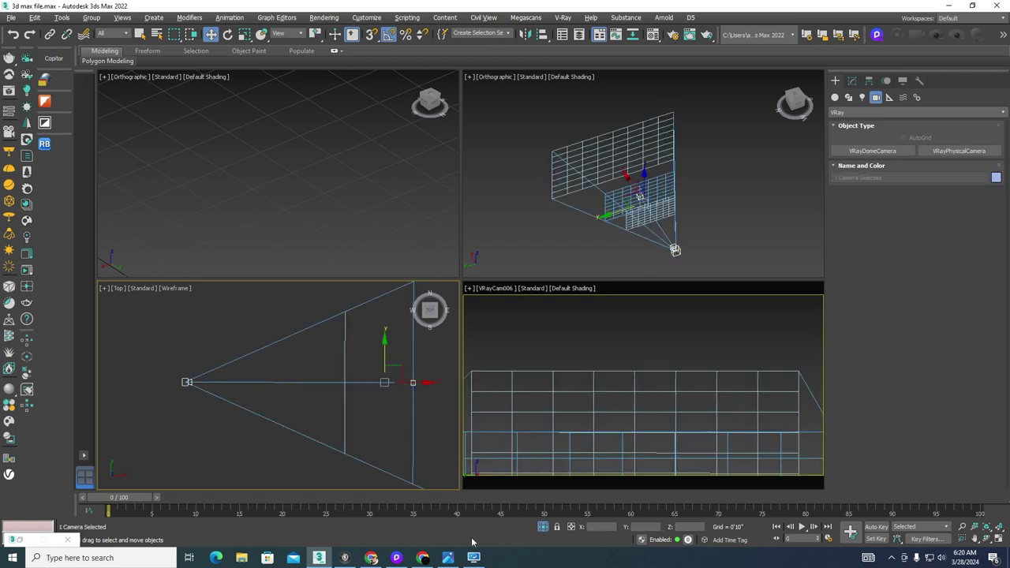
click(543, 527)
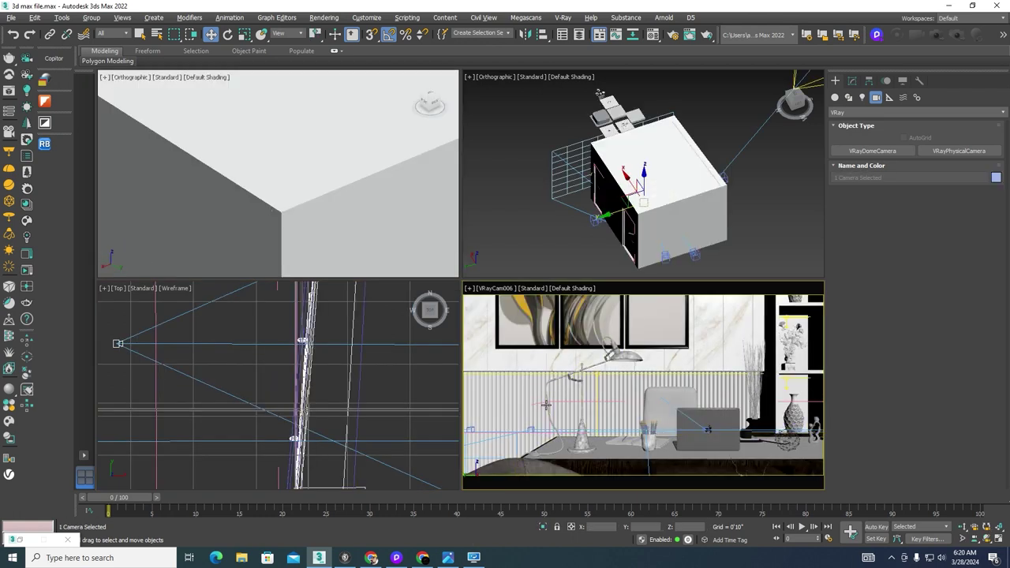
- Show the scene through VRayCam007
key(c)
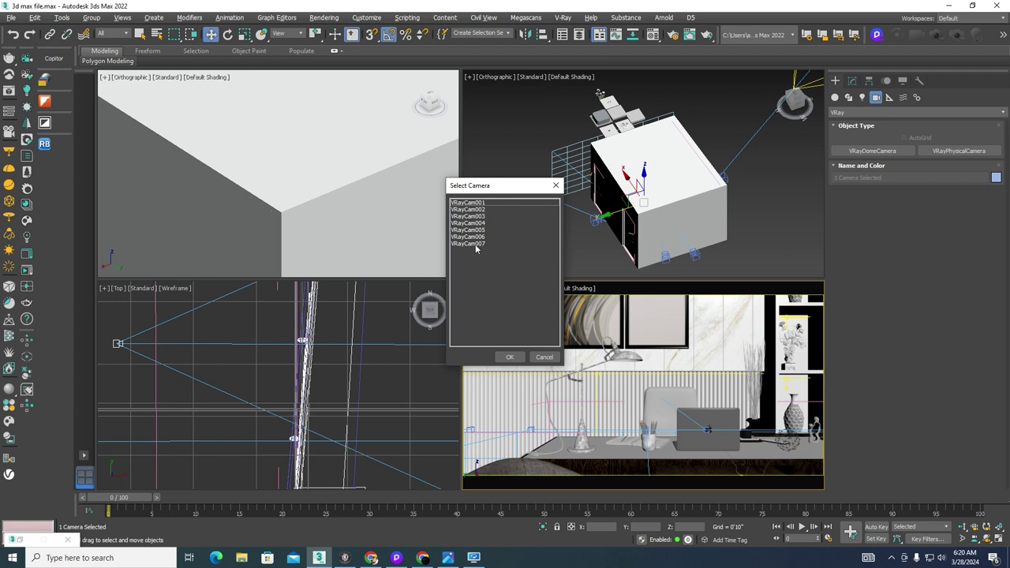
click(473, 244)
click(510, 357)
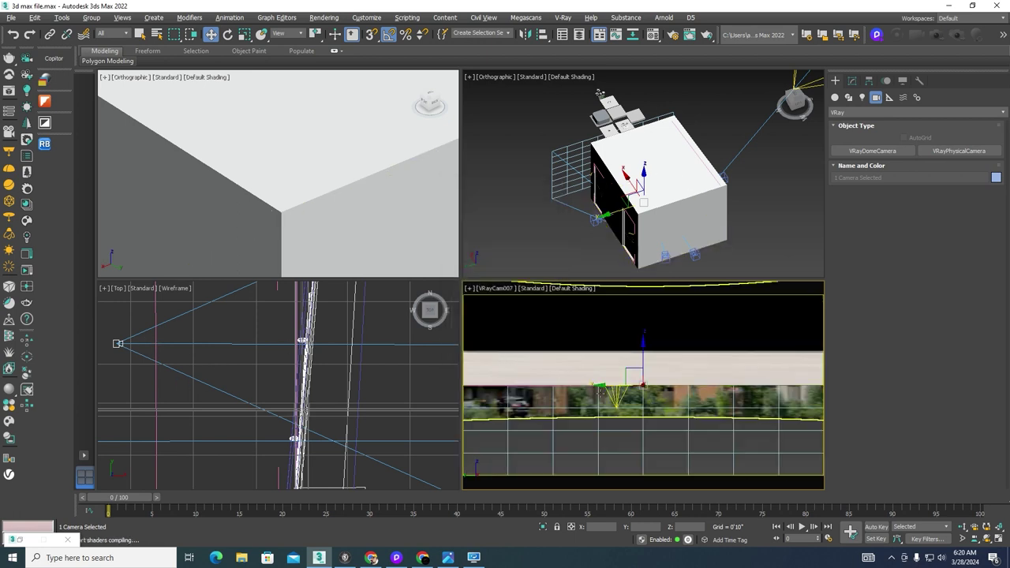
- Raise VRayCam007 in the Left view and move it inside the office in Top
key(l)
scroll(233, 383, down, 3)
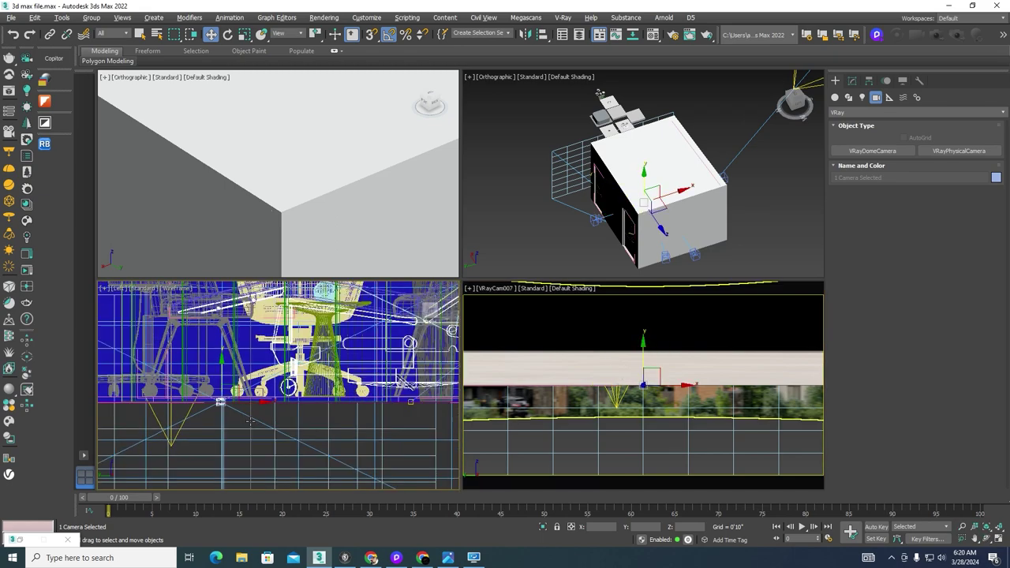
scroll(229, 379, down, 2)
drag(237, 408, 226, 274)
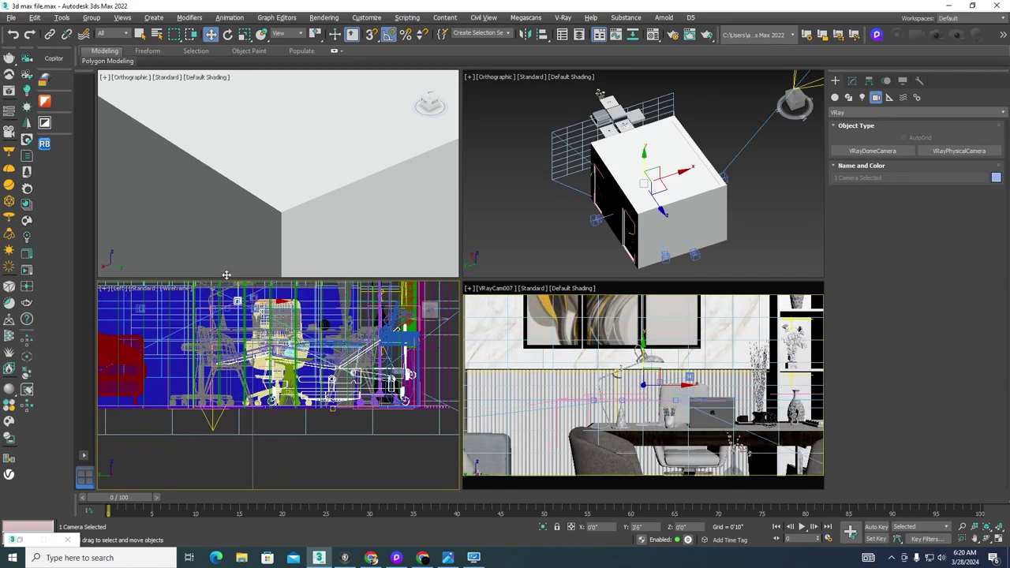
key(t)
scroll(261, 379, down, 3)
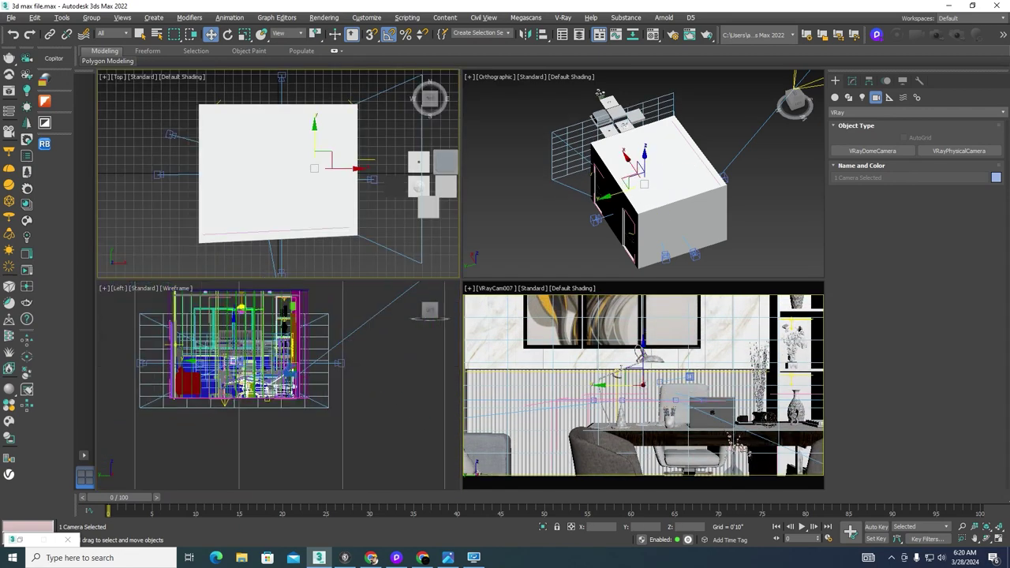
scroll(260, 379, up, 5)
scroll(180, 381, up, 3)
key(t)
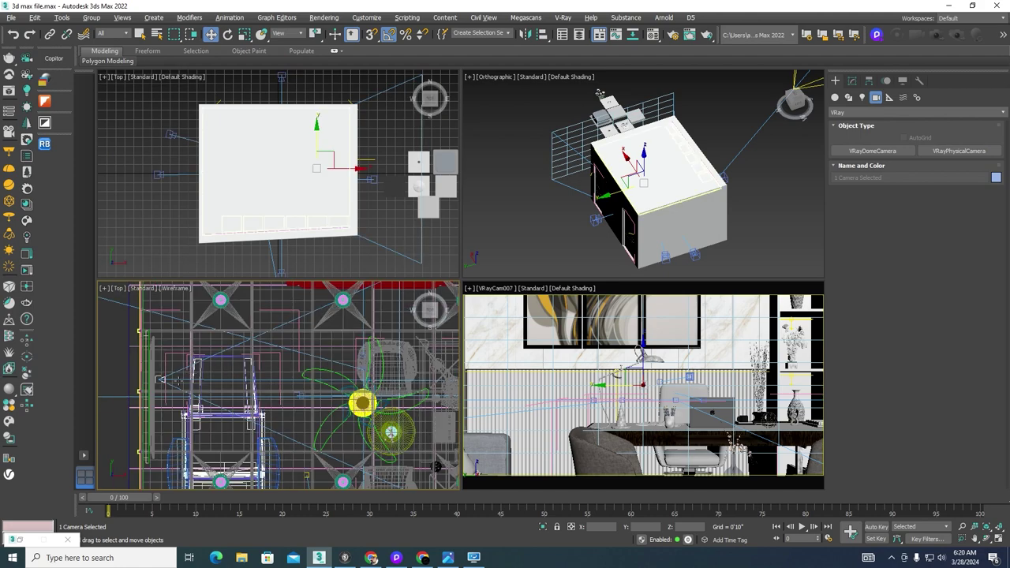
scroll(436, 467, down, 5)
mouse_move(314, 372)
mouse_down()
mouse_move(328, 371)
mouse_move(298, 377)
mouse_move(281, 347)
mouse_up()
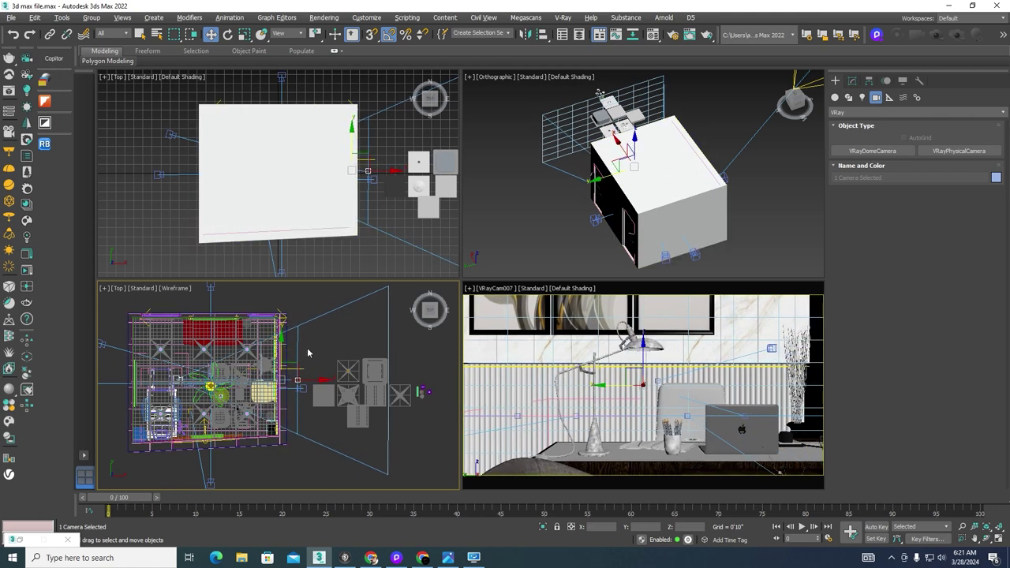
- Reselect the VRayCam007 camera body, past its target and the ceiling group, for rotating
click(297, 380)
scroll(301, 377, up, 5)
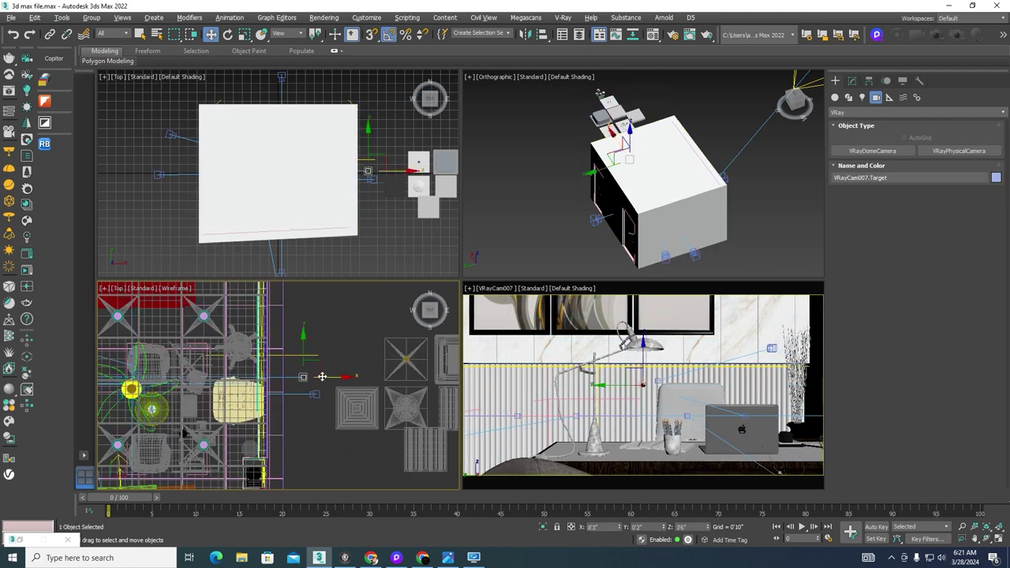
click(286, 370)
click(331, 343)
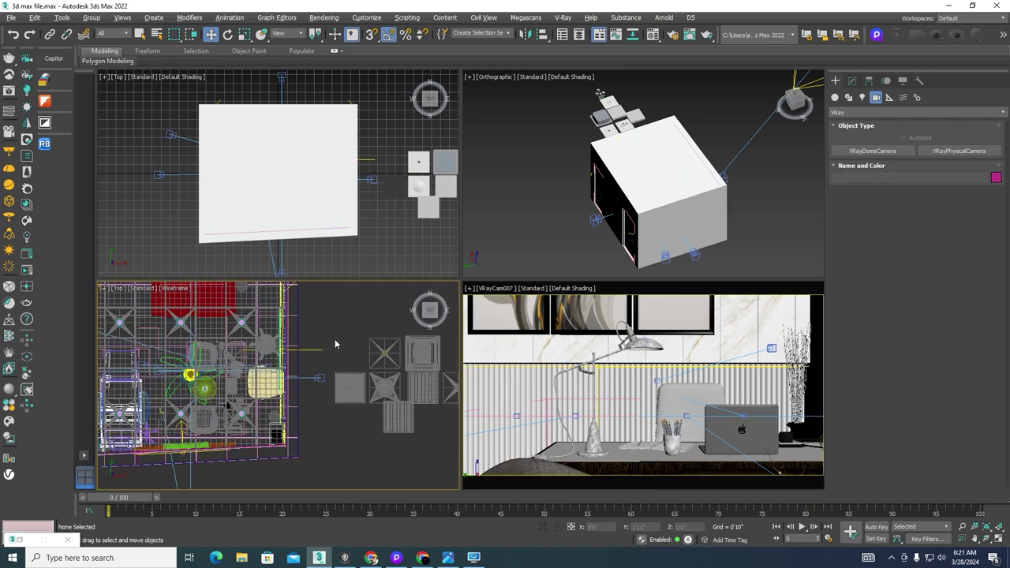
scroll(176, 361, up, 6)
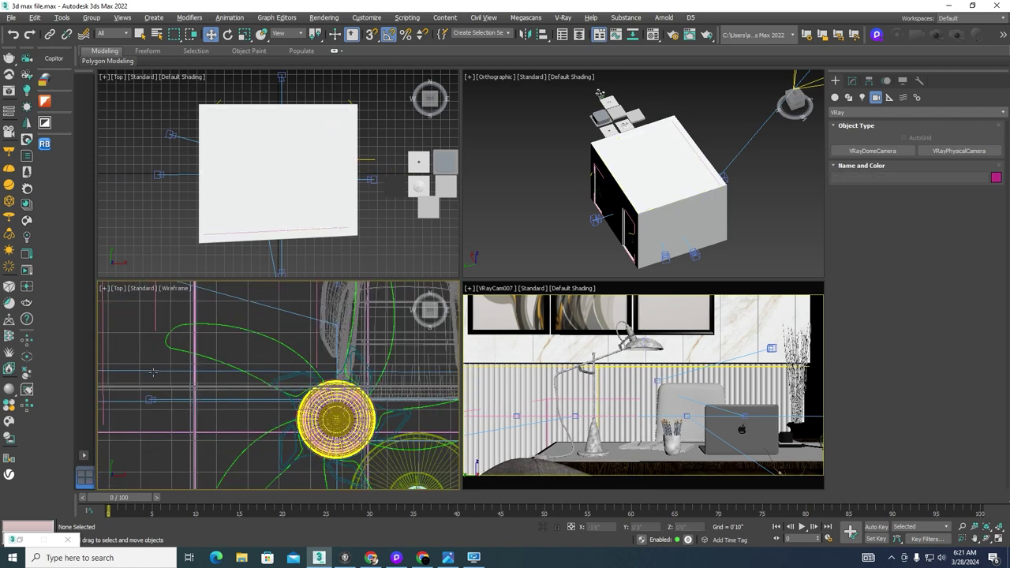
click(155, 369)
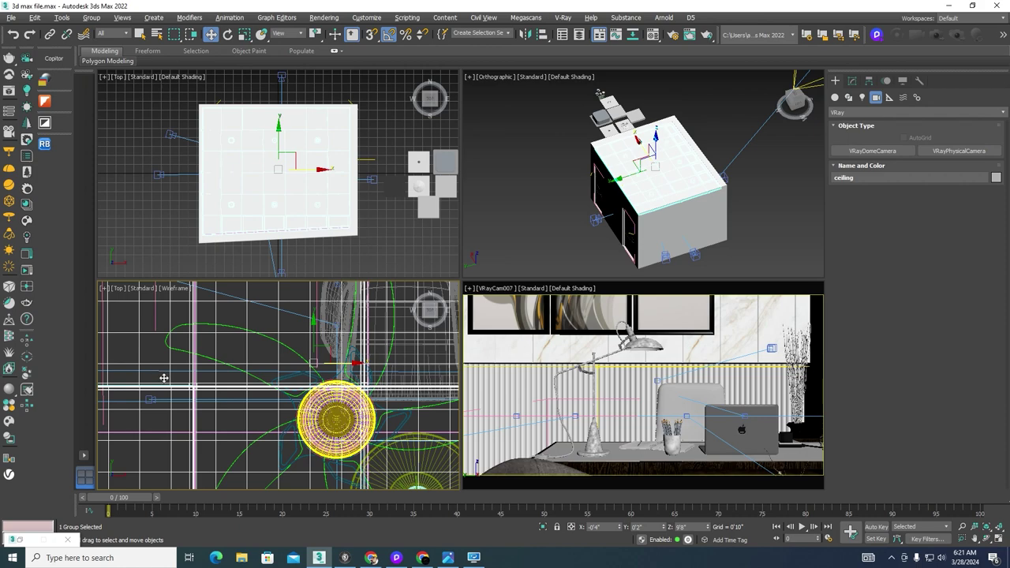
scroll(157, 370, up, 3)
click(162, 367)
scroll(161, 367, down, 4)
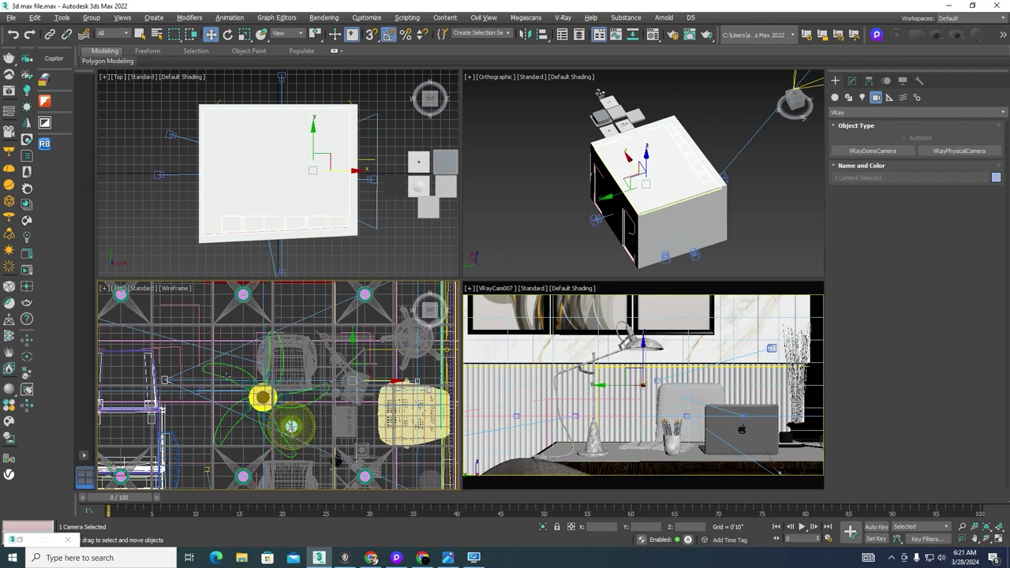
scroll(197, 367, down, 4)
key(e)
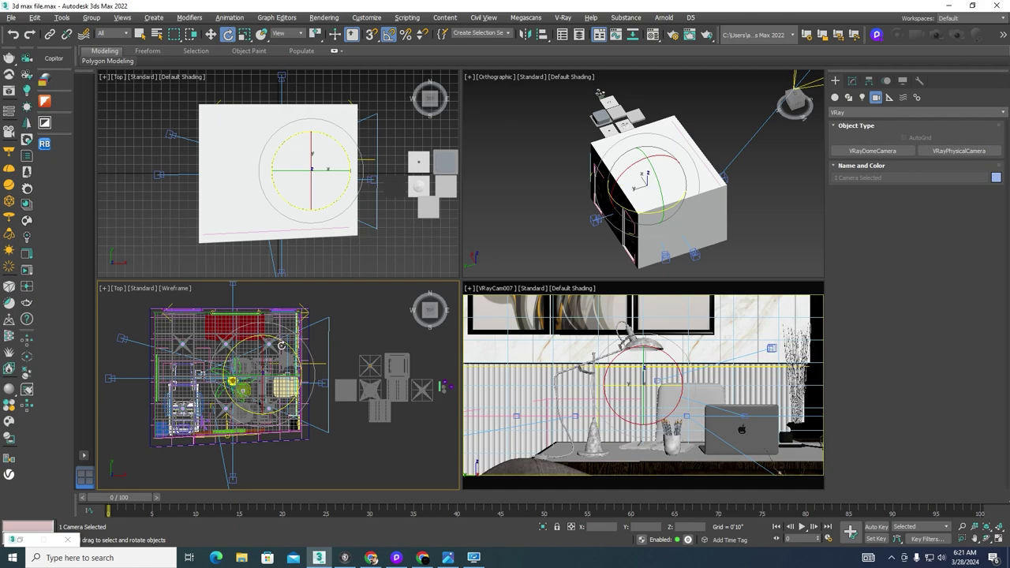
- Swing VRayCam007 around its Z axis in Top, settling it facing the desk and wall art
drag(284, 342, 320, 410)
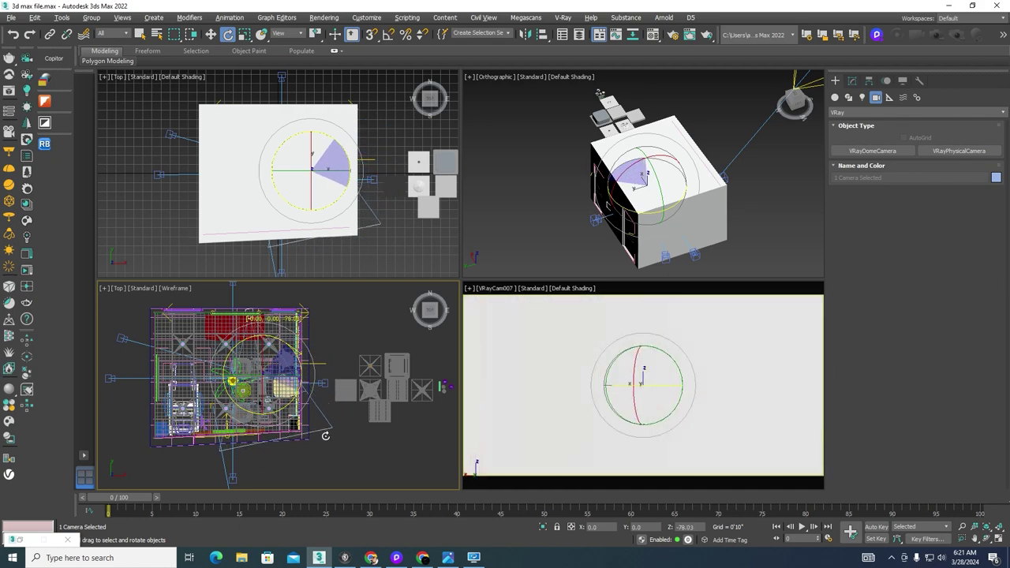
mouse_move(320, 410)
mouse_down()
mouse_move(293, 343)
mouse_move(194, 314)
mouse_move(296, 353)
mouse_up()
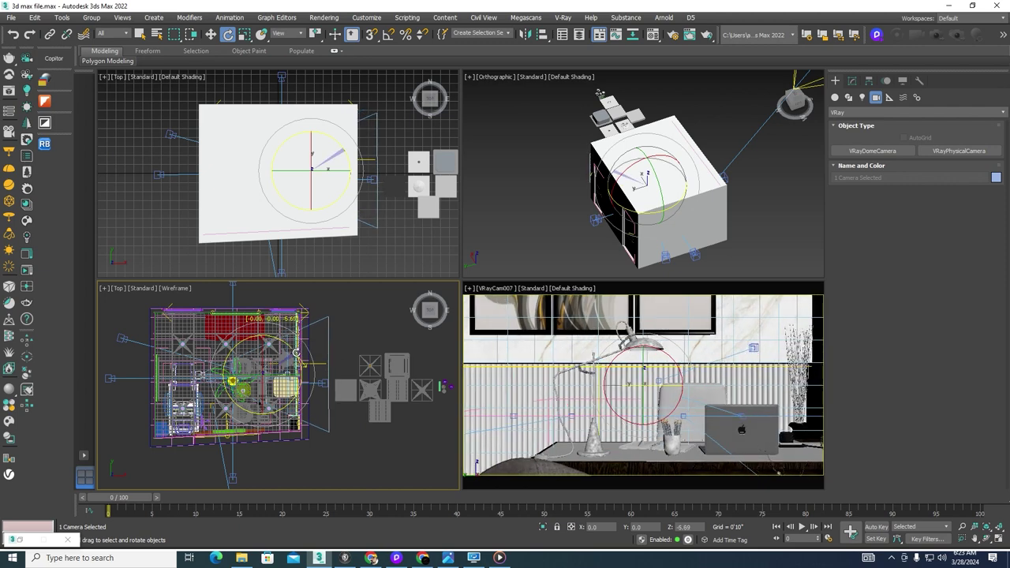
- Open Render Setup on the V-Ray tab for the 6000 x 3000 VRayCam007 render
click(672, 34)
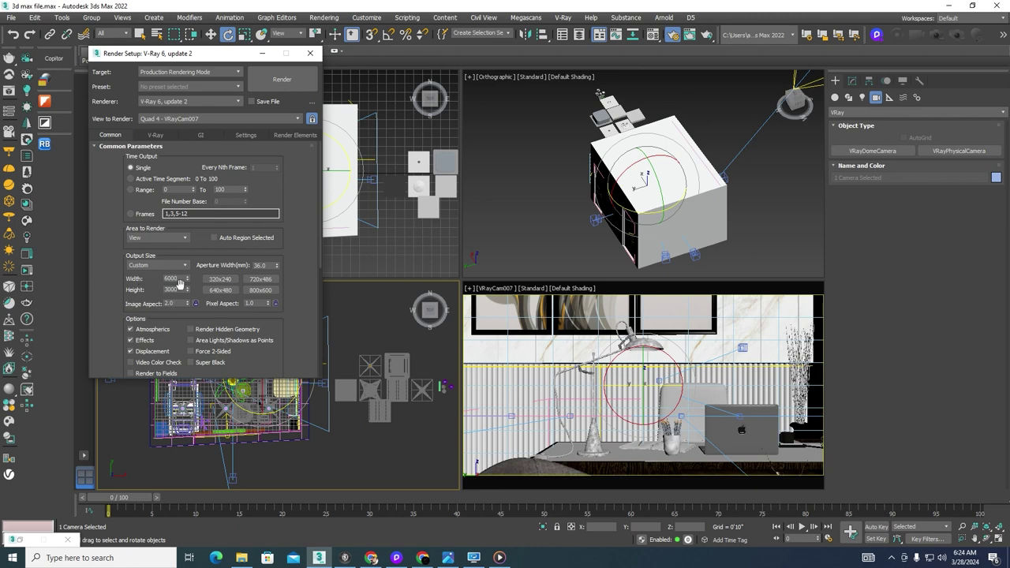
click(153, 136)
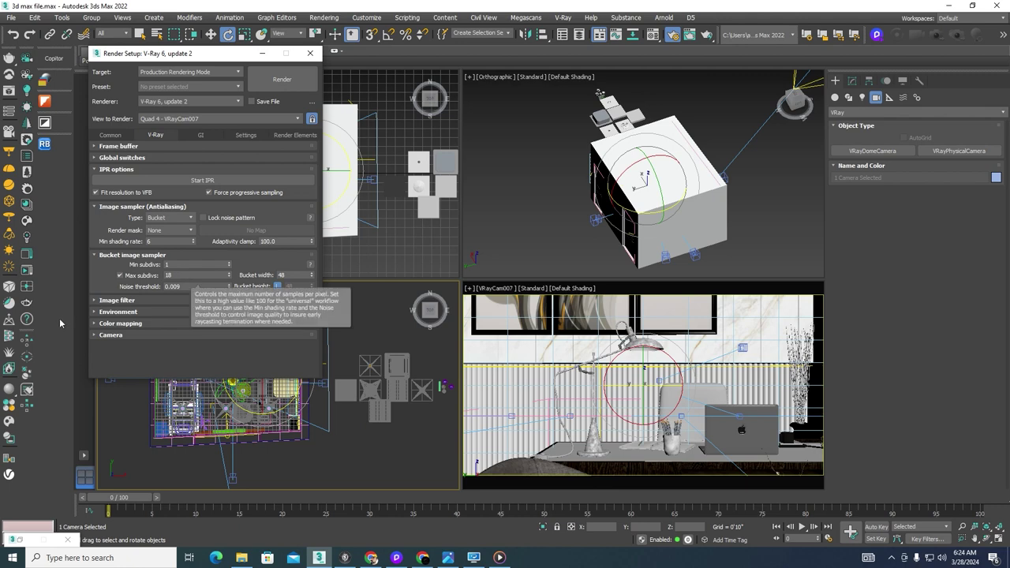
- Keep the V-Ray camera type Spherical with a 360 override FOV, reviewing the Common and Render Elements tabs
click(97, 335)
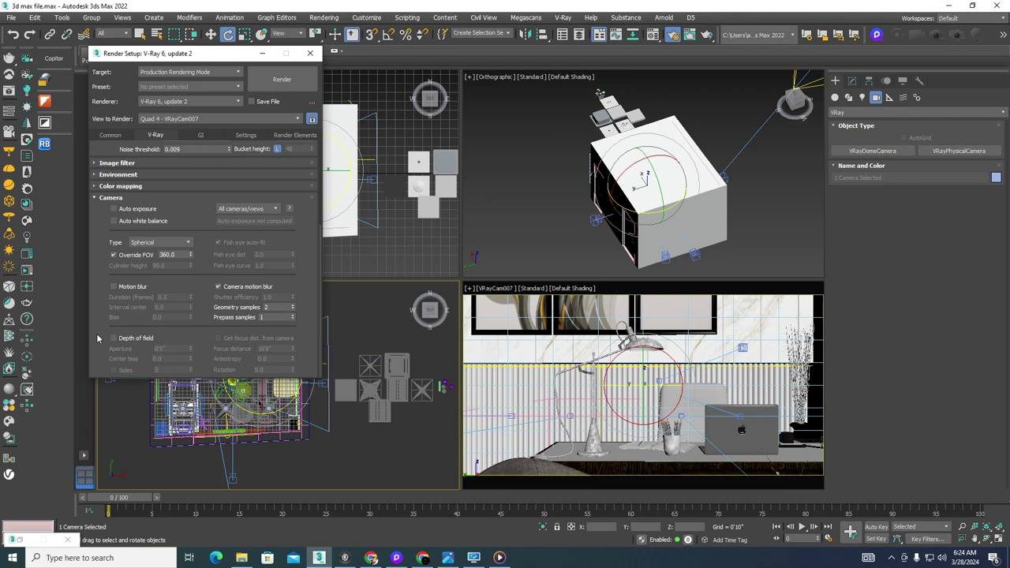
click(166, 246)
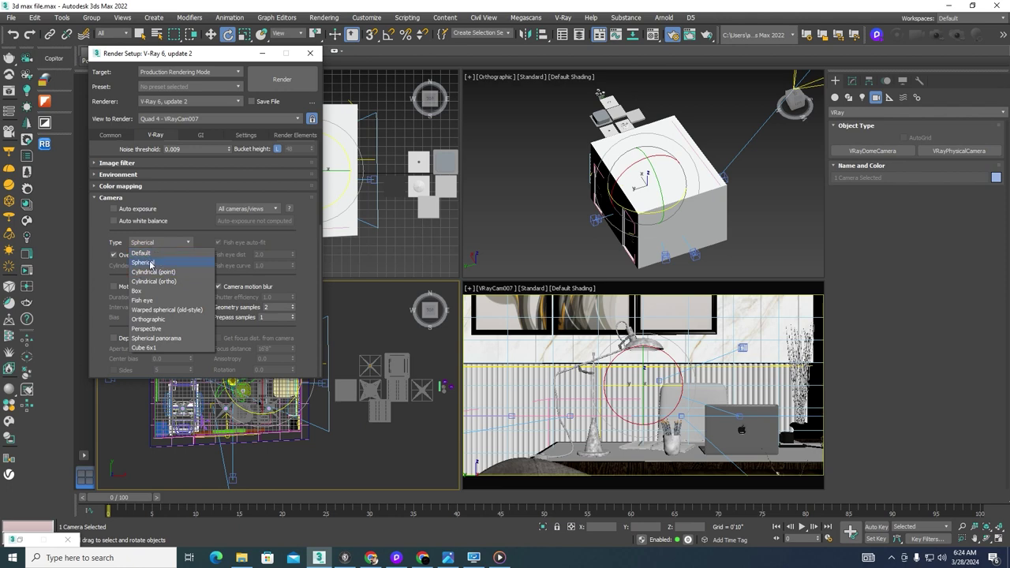
click(150, 263)
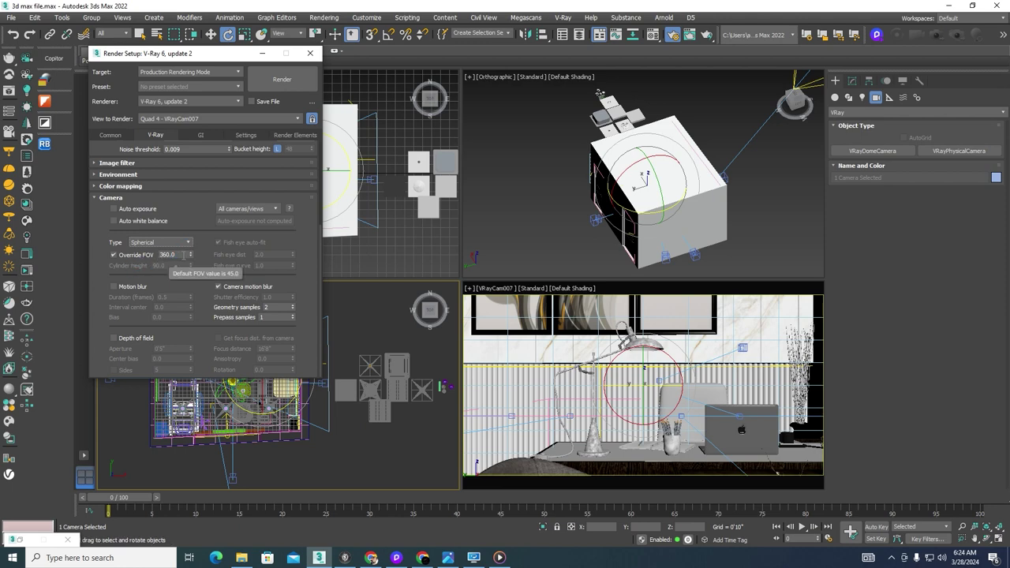
click(114, 137)
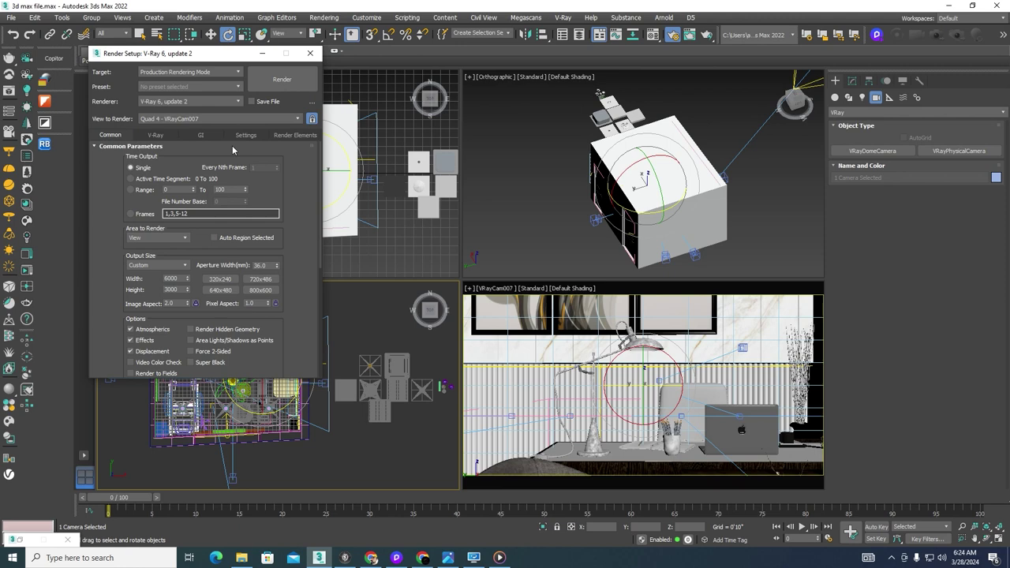
click(293, 139)
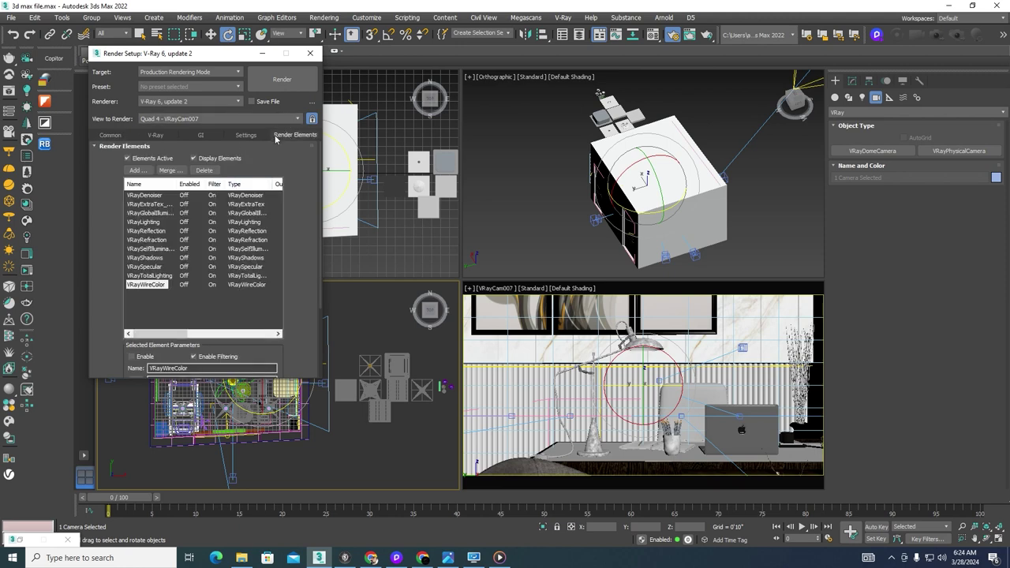
click(156, 136)
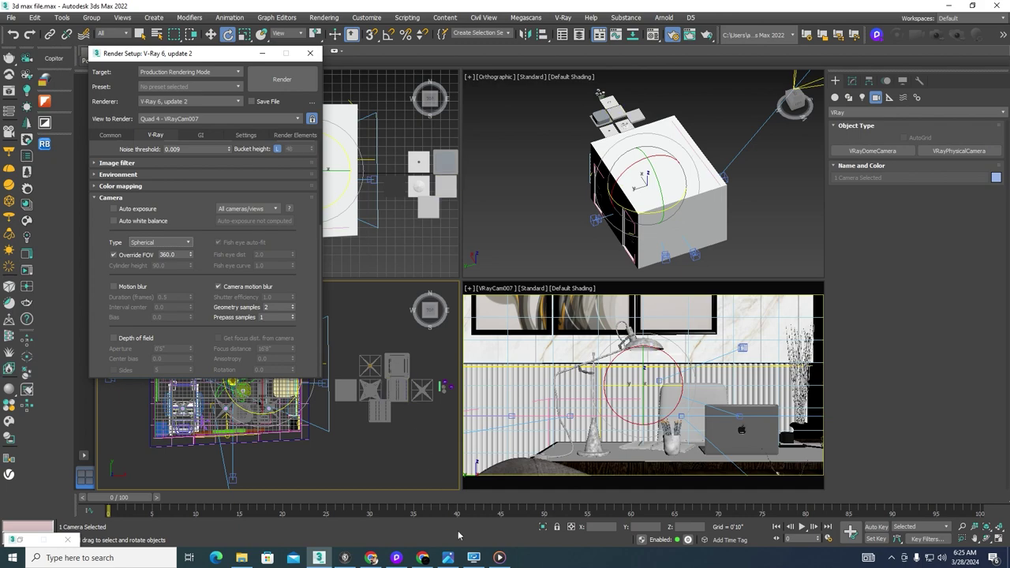
- Check the reference PNG in Photos, then start rendering the spherical panorama
click(448, 557)
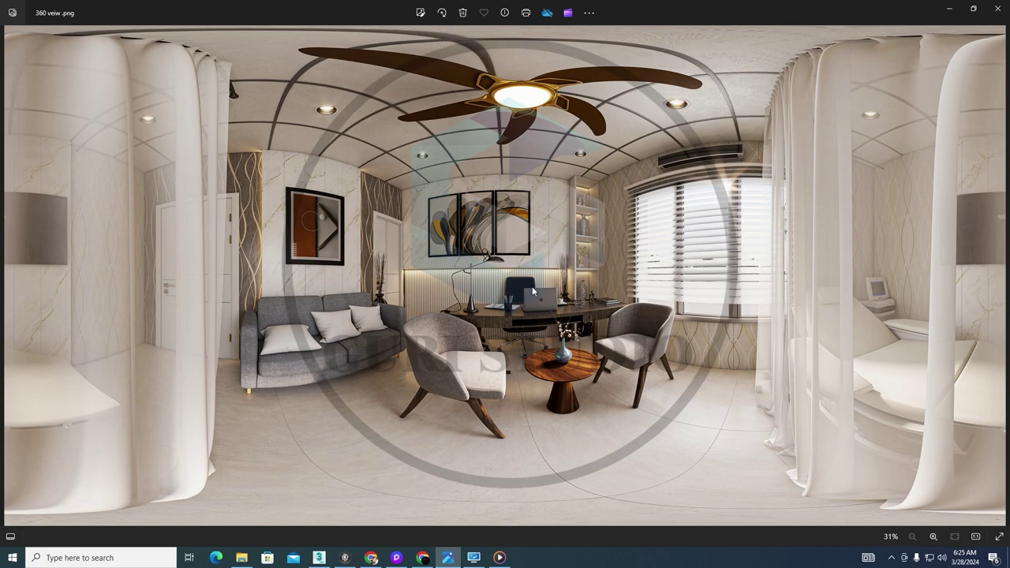
click(321, 555)
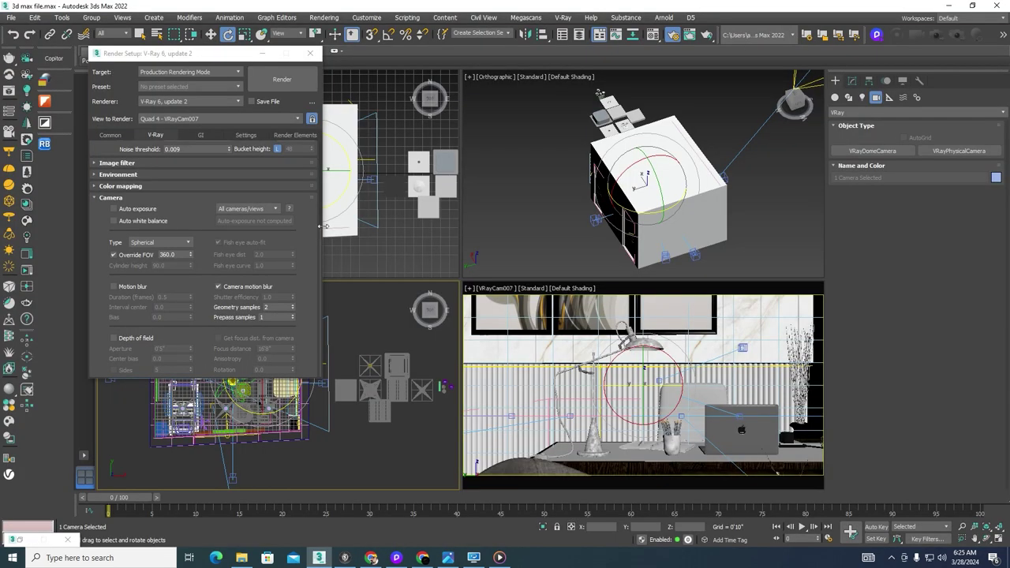
click(276, 86)
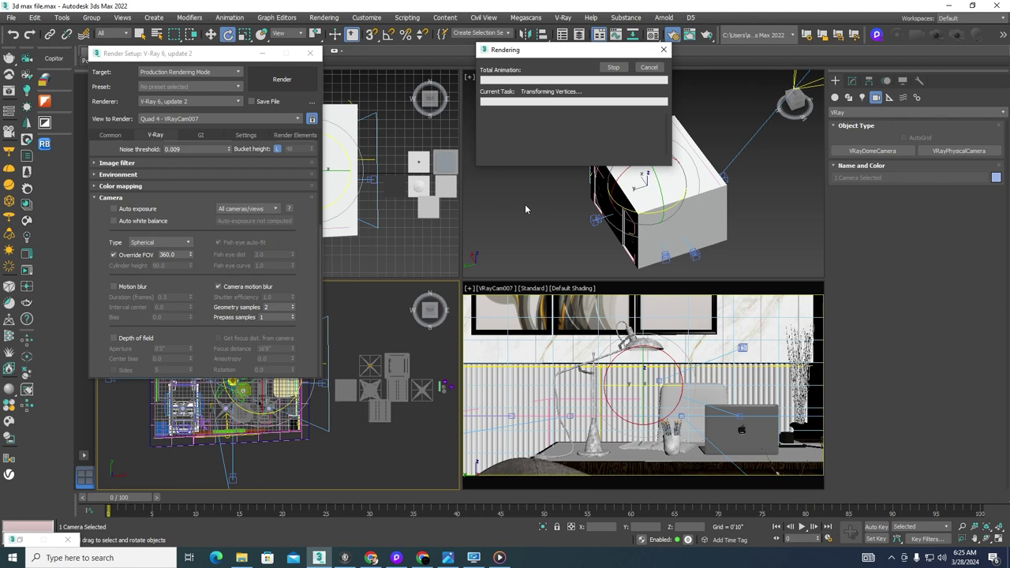
- View the 360 veiw.png panorama in Photos, then bring up Chrome's jump list from the taskbar
click(447, 556)
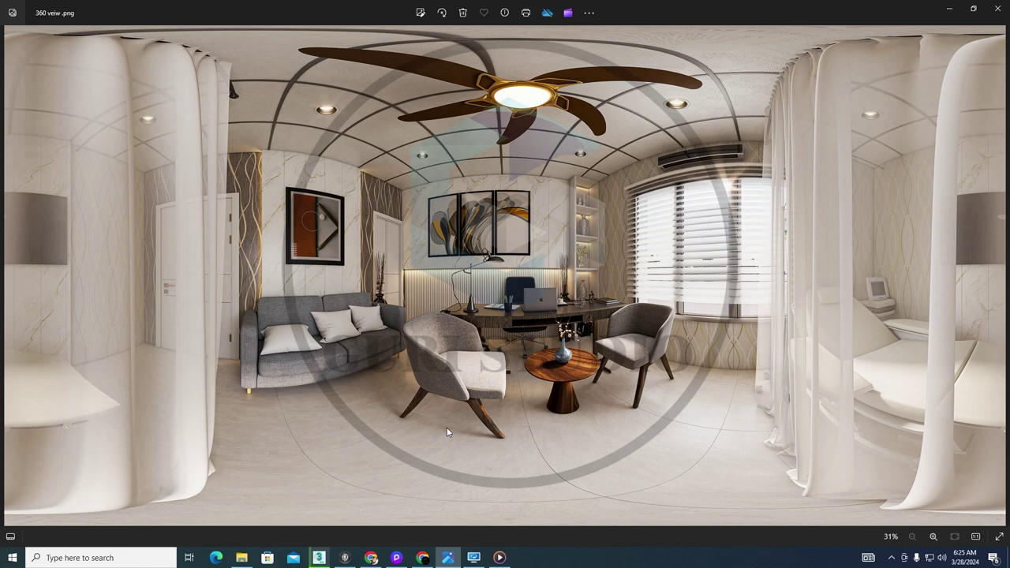
click(371, 557)
right_click(370, 557)
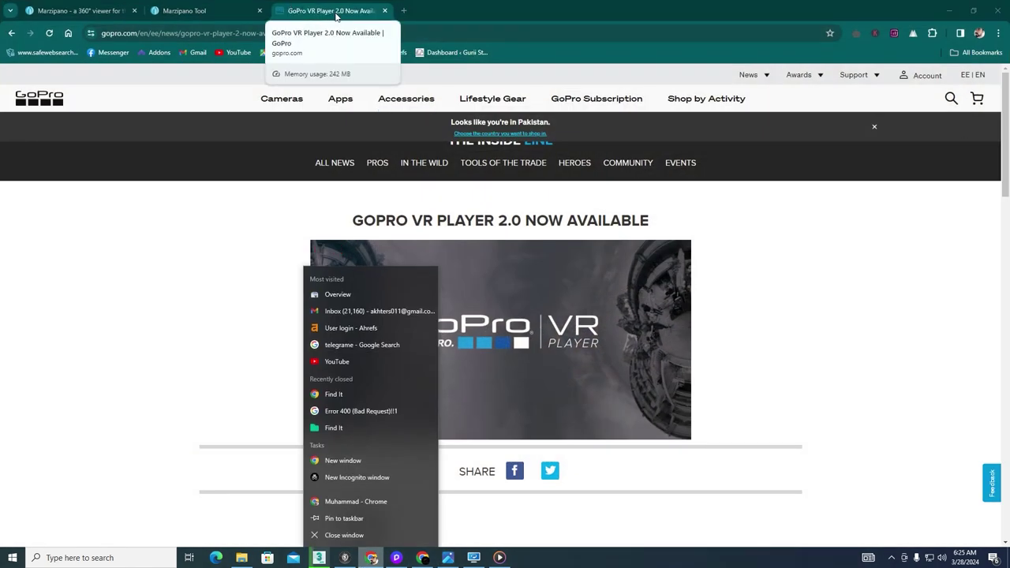
- Check the Marzipano Tool page, then switch to 3DVista Virtual Tour's Select a Skin dialog
click(187, 11)
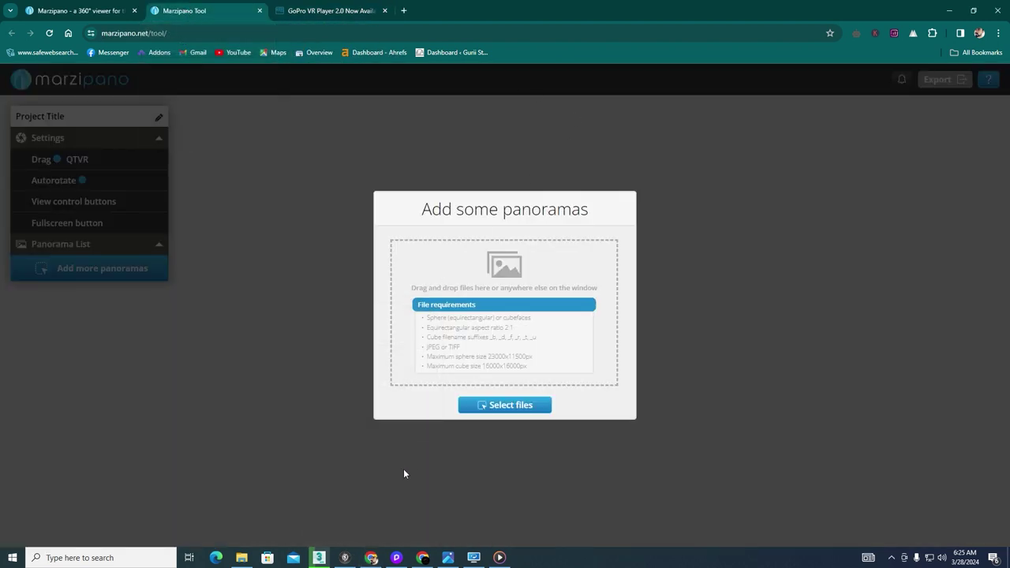
click(346, 557)
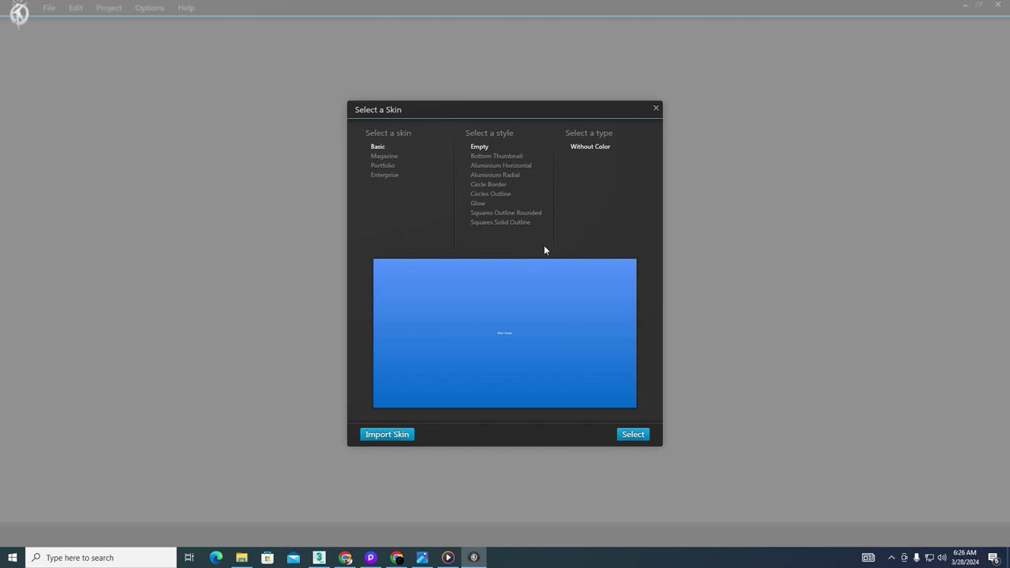
- Choose the Basic skin and import '360 veiw' (6000 x 3000) as a Standard Panorama
click(635, 434)
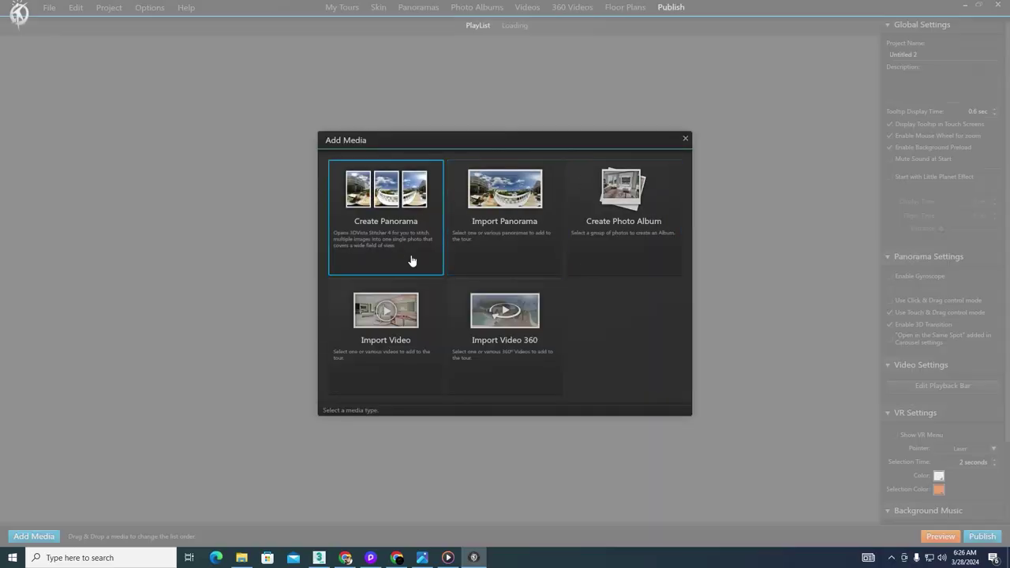
click(514, 200)
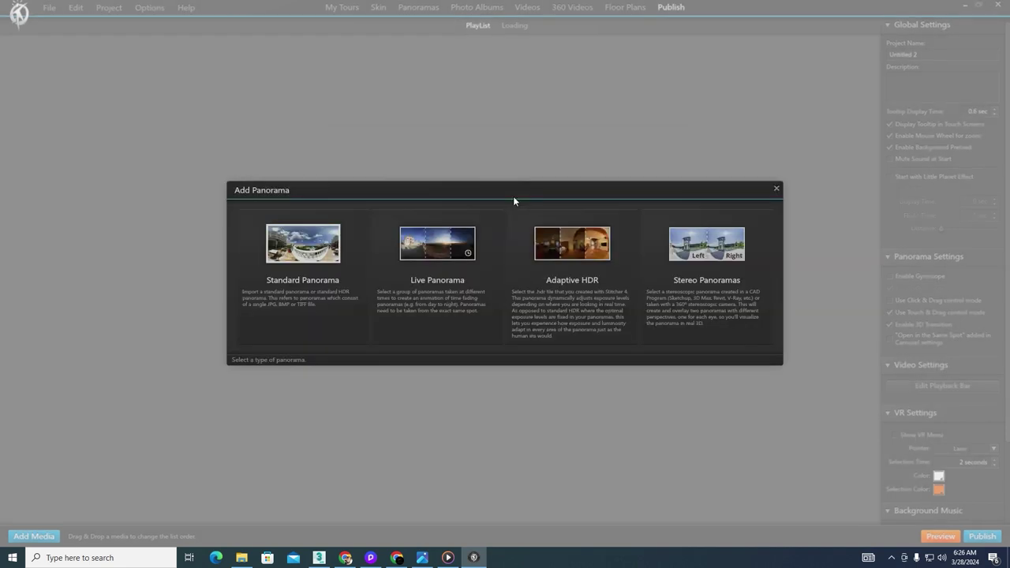
click(302, 251)
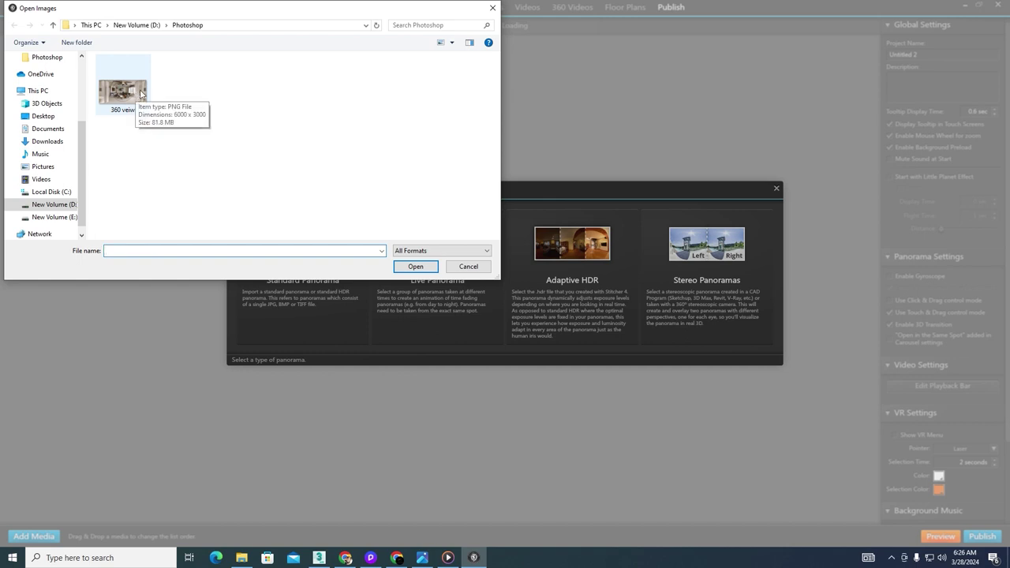
click(140, 93)
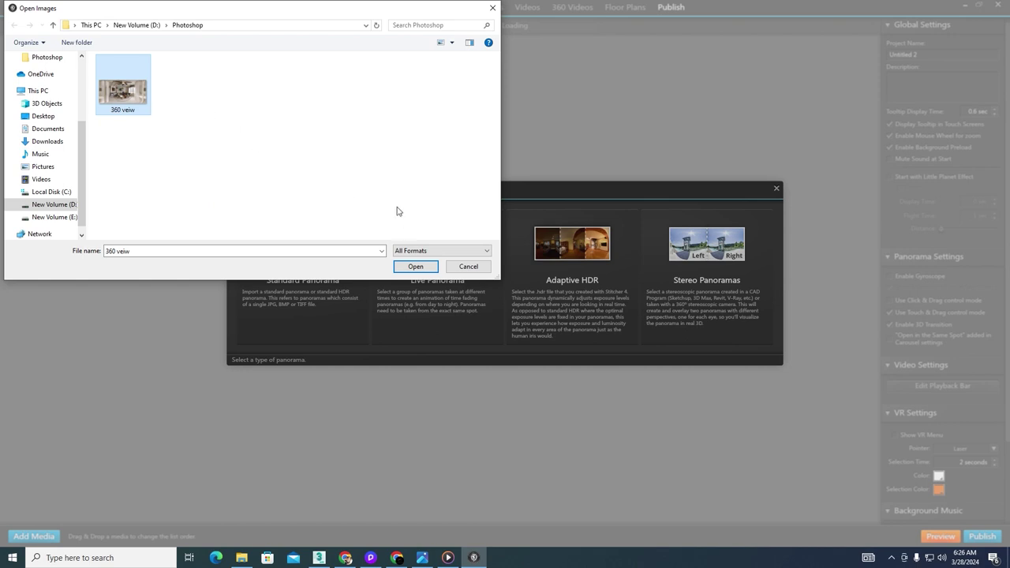
click(415, 267)
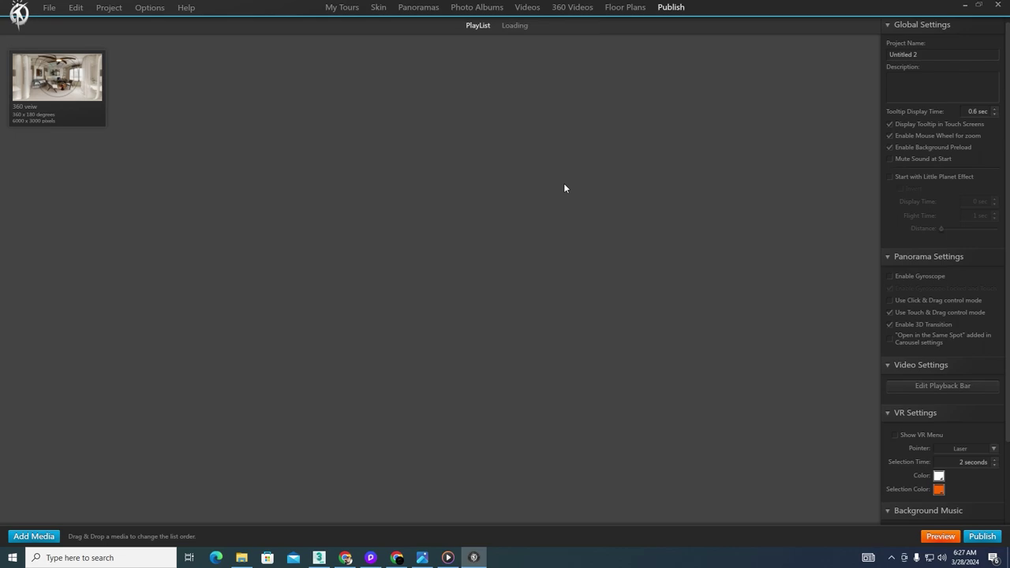
click(937, 537)
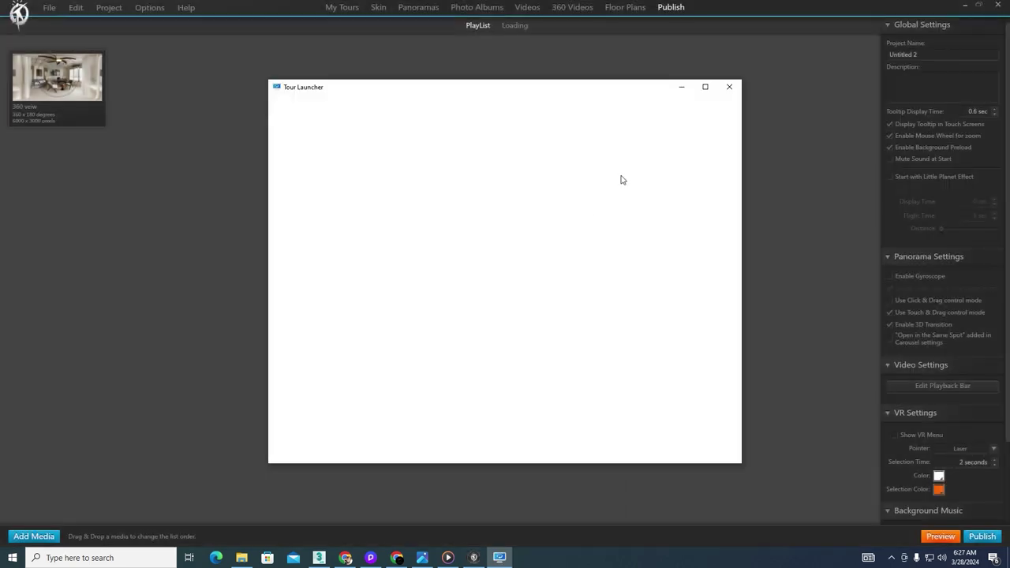
click(706, 86)
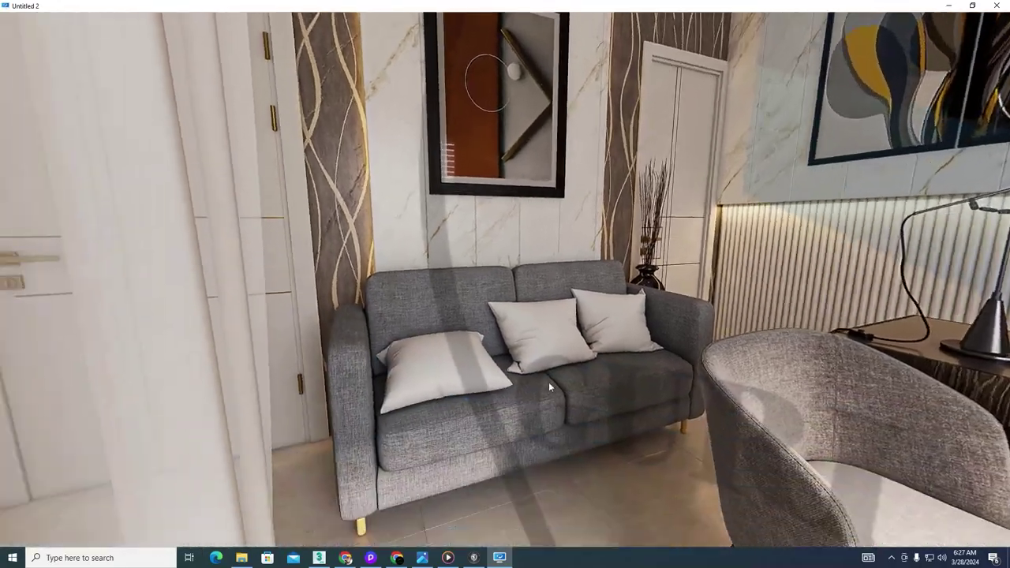
drag(548, 386, 897, 16)
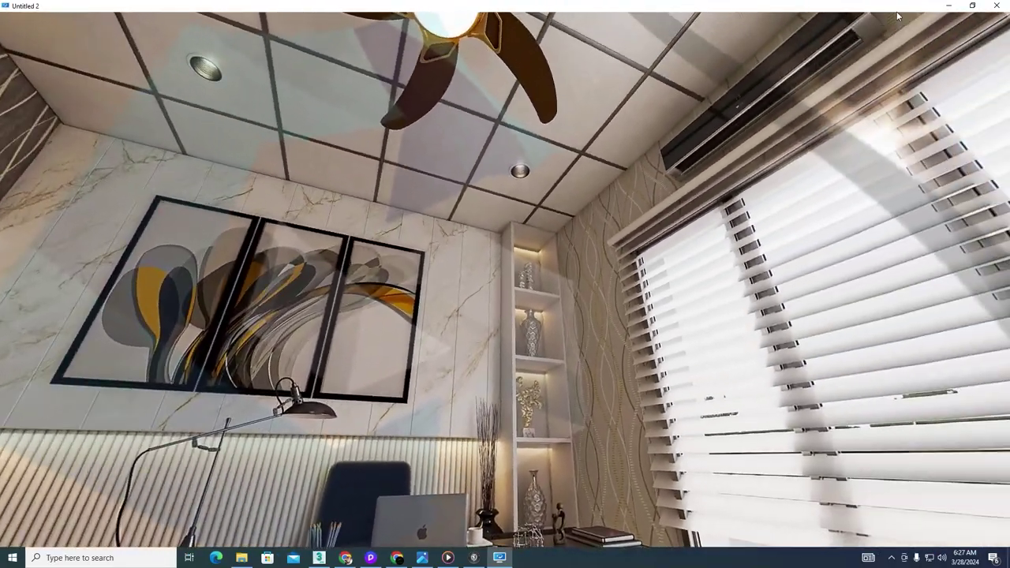
click(997, 6)
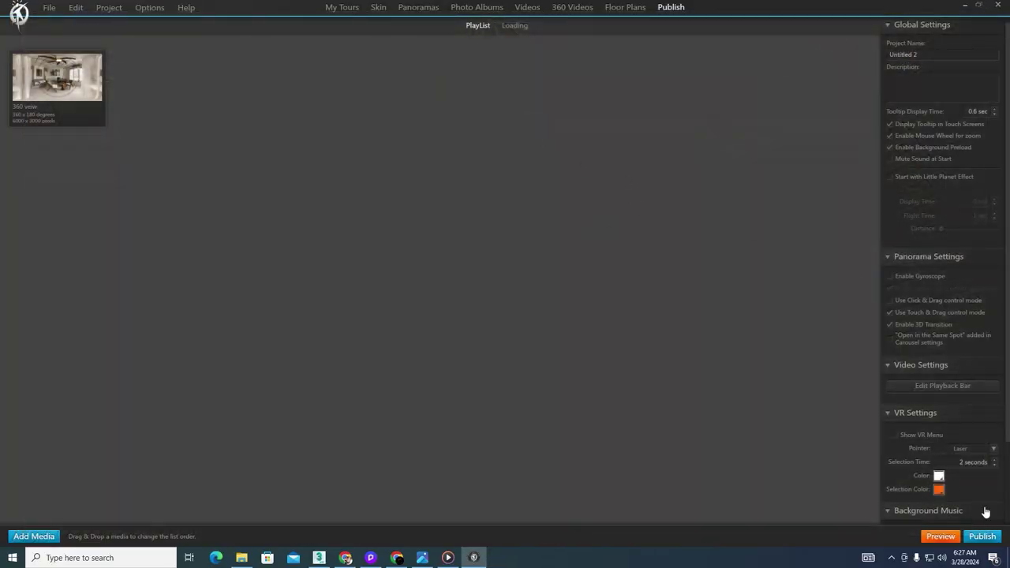
- Publish the tour for web, as 360° video and as standalone player into the 360 folder
click(982, 536)
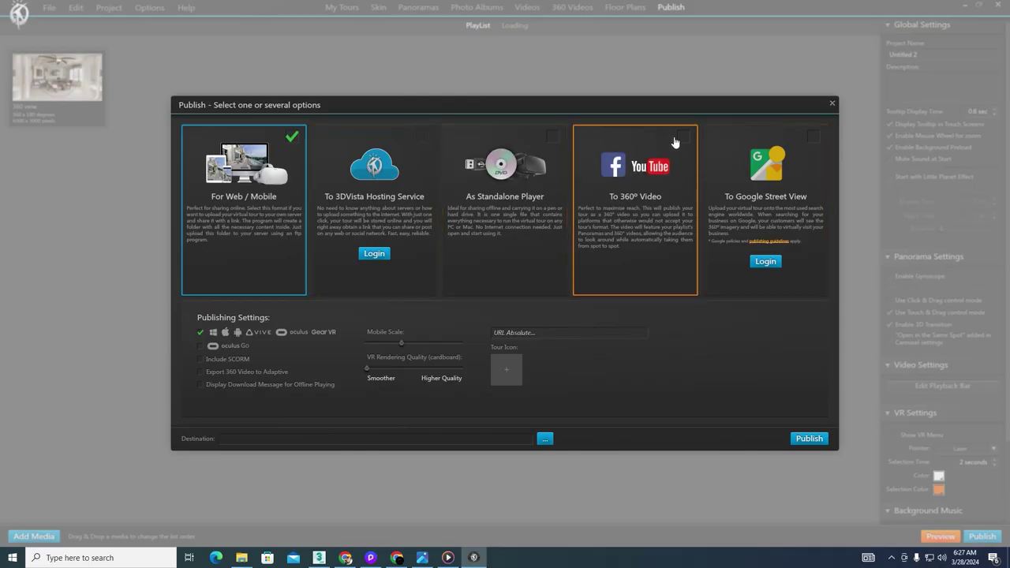
click(675, 142)
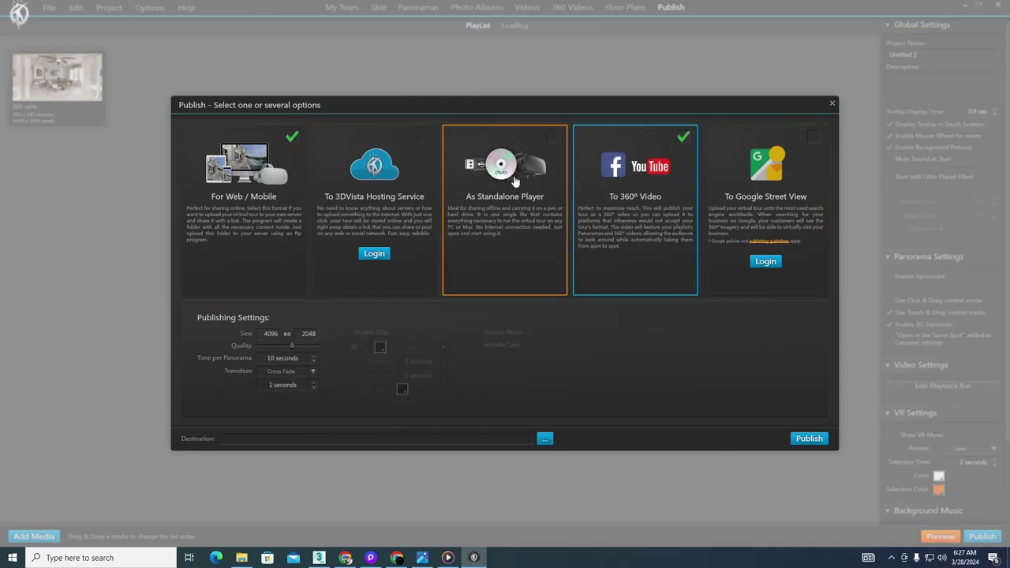
click(550, 139)
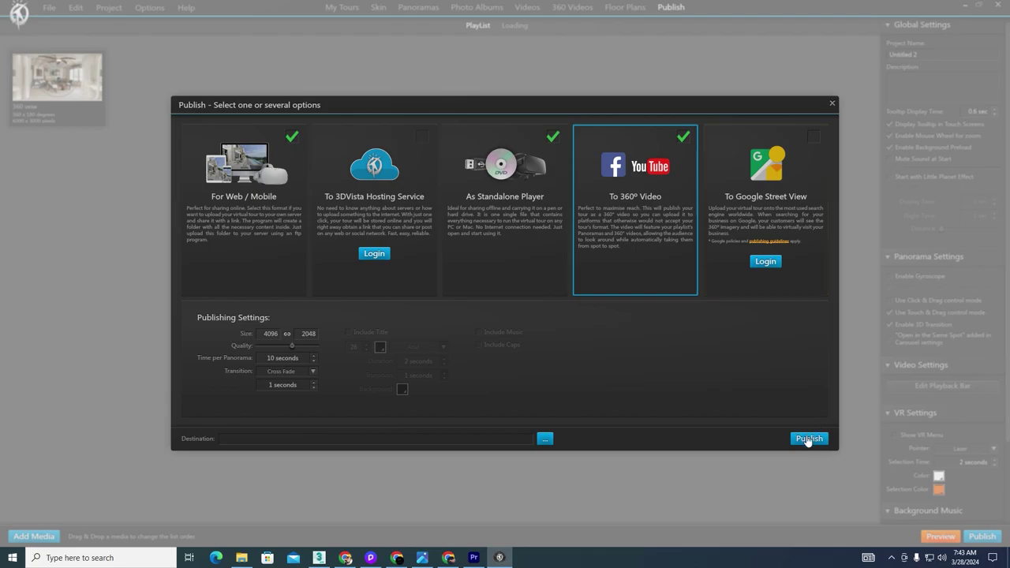
click(807, 440)
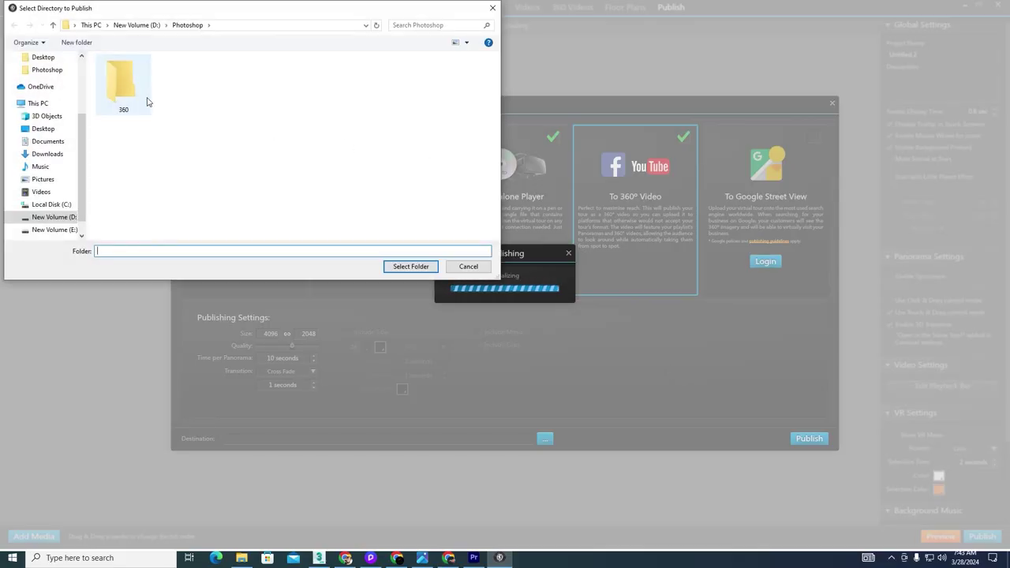
click(123, 82)
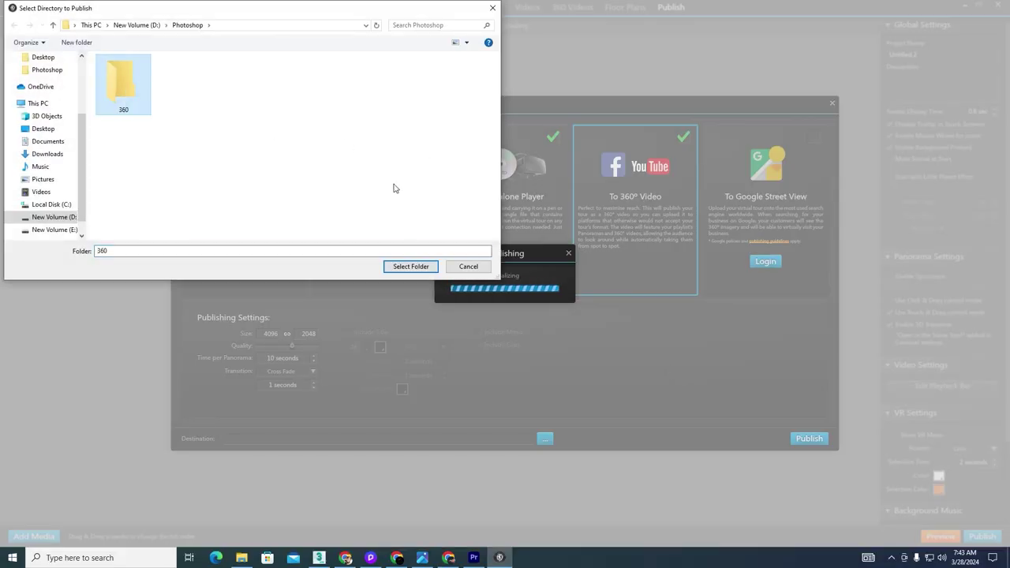
click(410, 266)
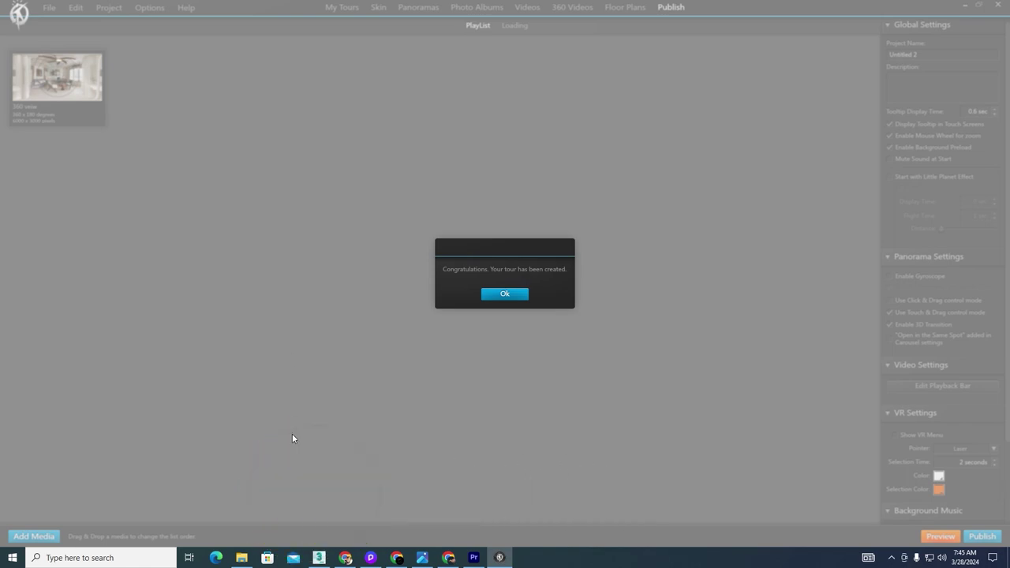
click(487, 295)
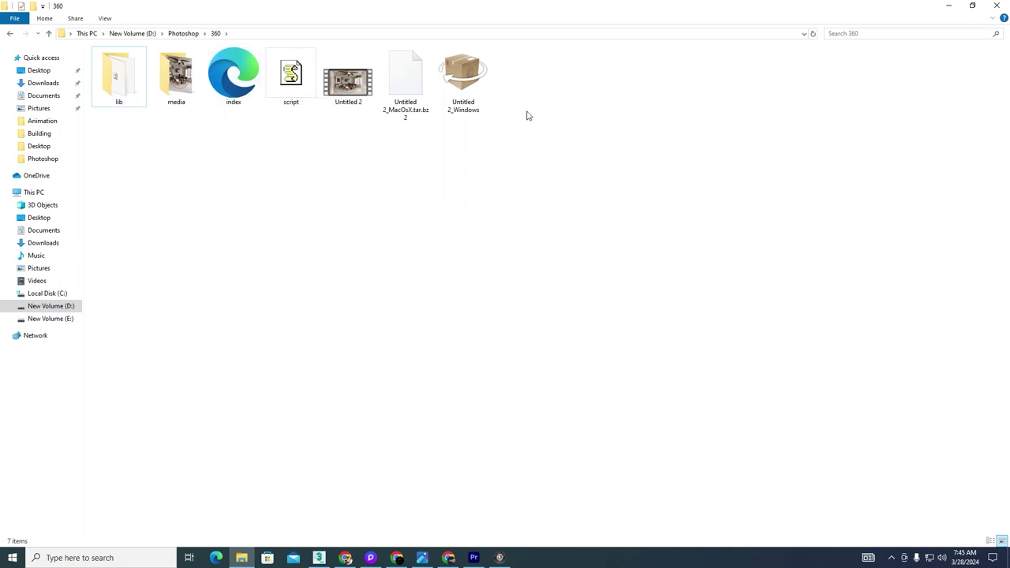
- Select the Untitled 2_Windows package in the 360 folder and run it
click(457, 75)
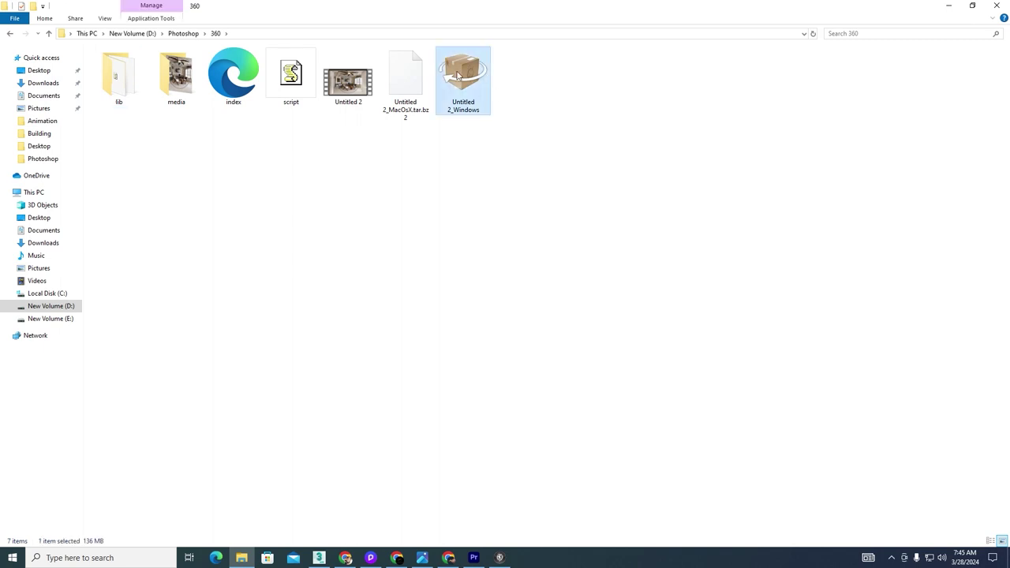
double_click(466, 119)
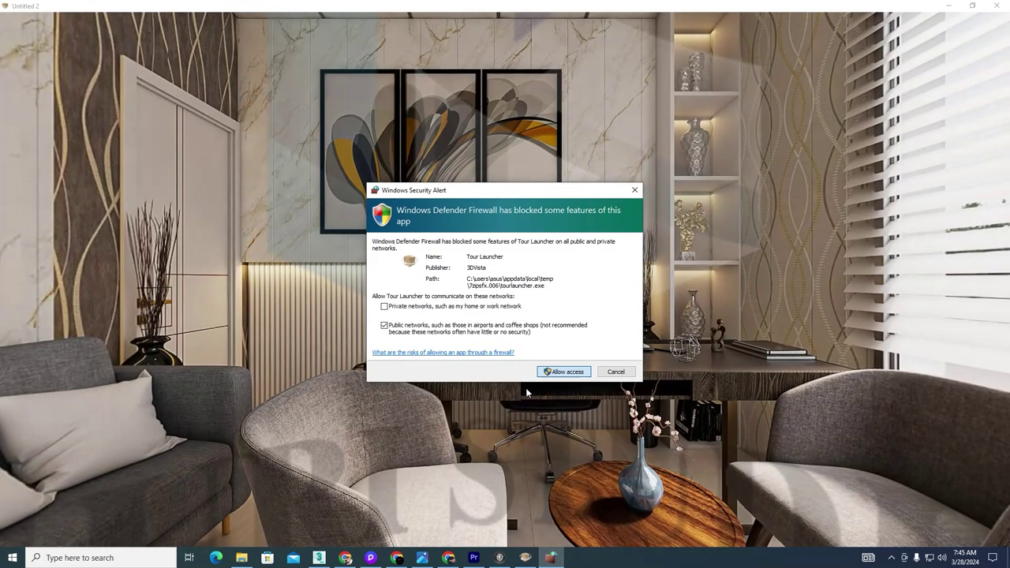
- Allow Tour Launcher through the firewall so the 'Untitled 2' office panorama tour plays
click(615, 372)
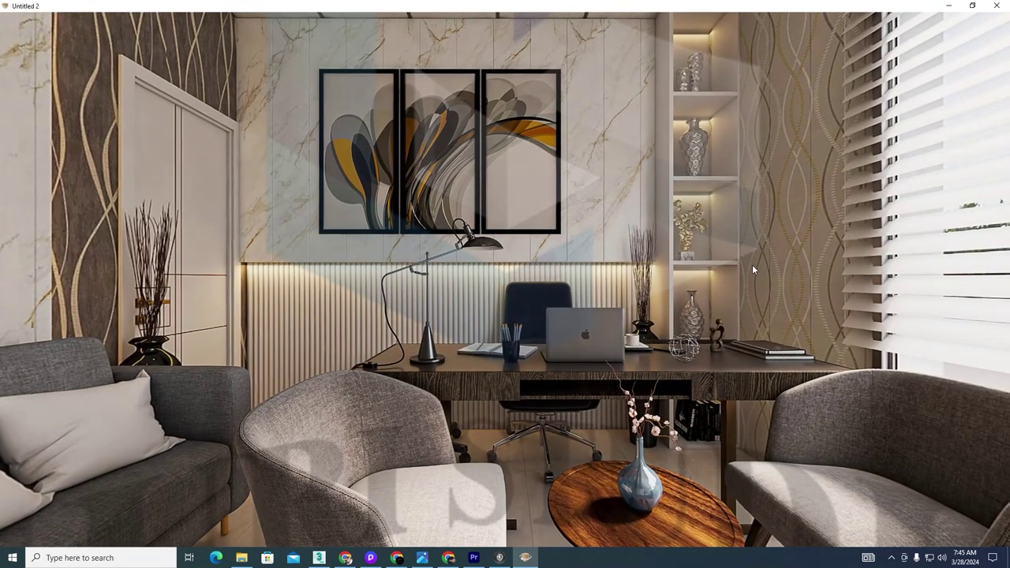